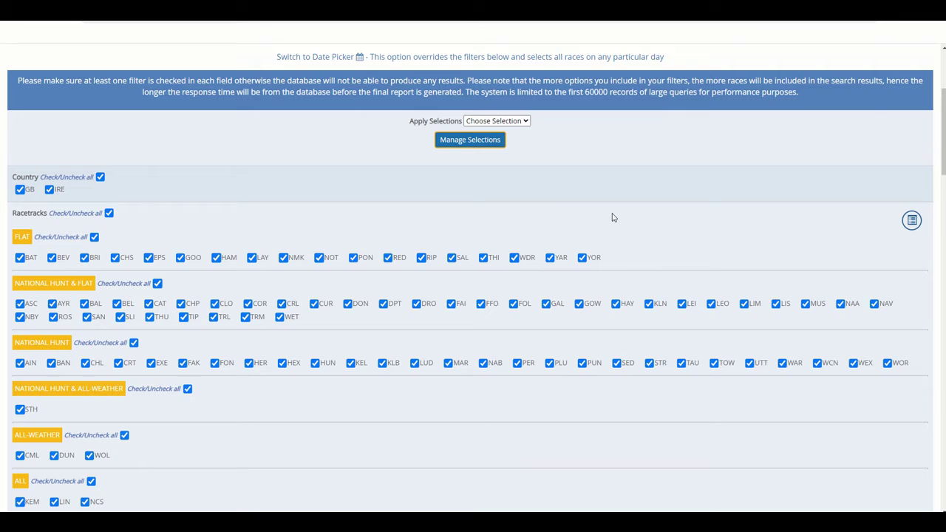
- Untick all years except 2024 in the Year filter and untick every month
scroll(647, 246, "down", 1)
scroll(661, 271, "down", 4)
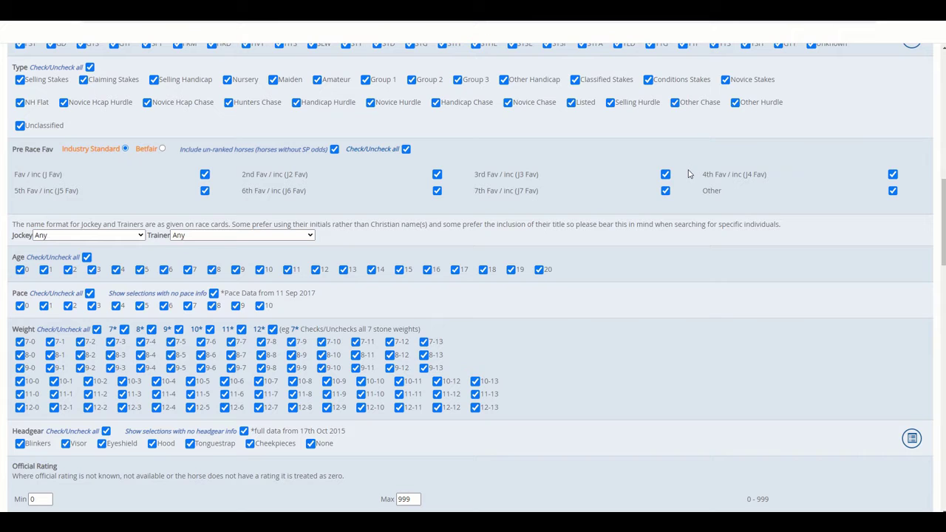
scroll(691, 195, "down", 1)
scroll(692, 195, "down", 6)
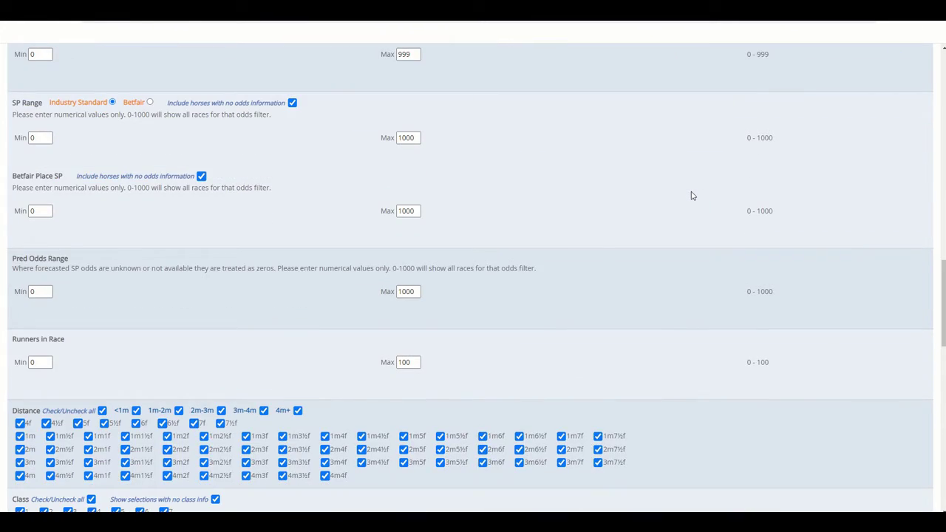
scroll(691, 195, "down", 4)
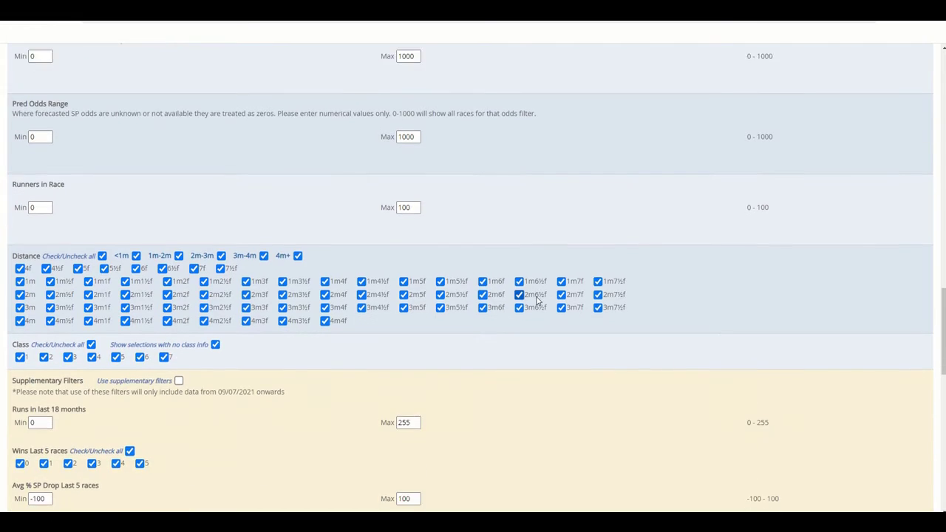
scroll(536, 302, "down", 7)
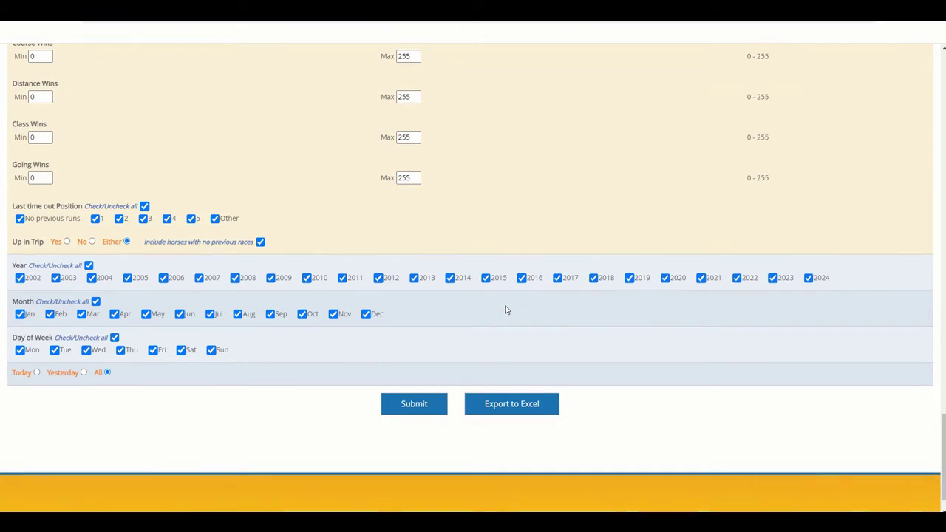
left_click(88, 266)
left_click(807, 278)
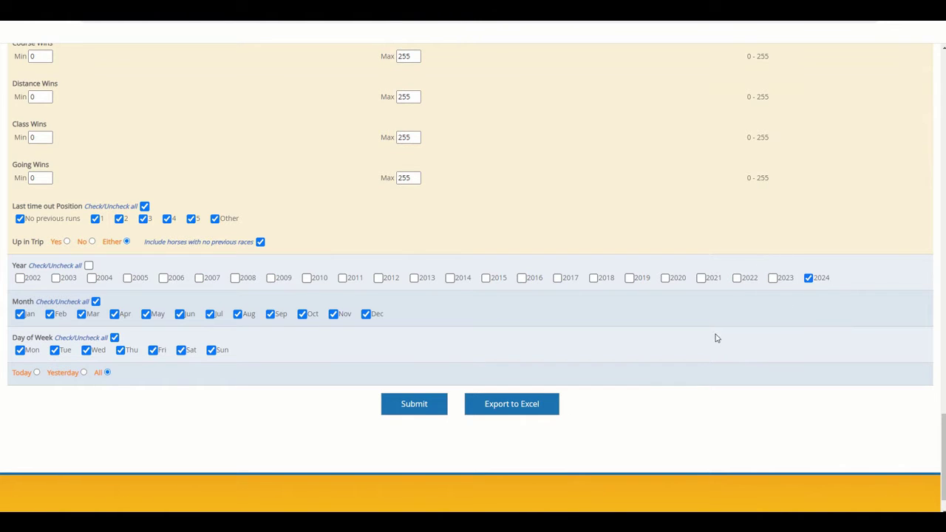
left_click(95, 301)
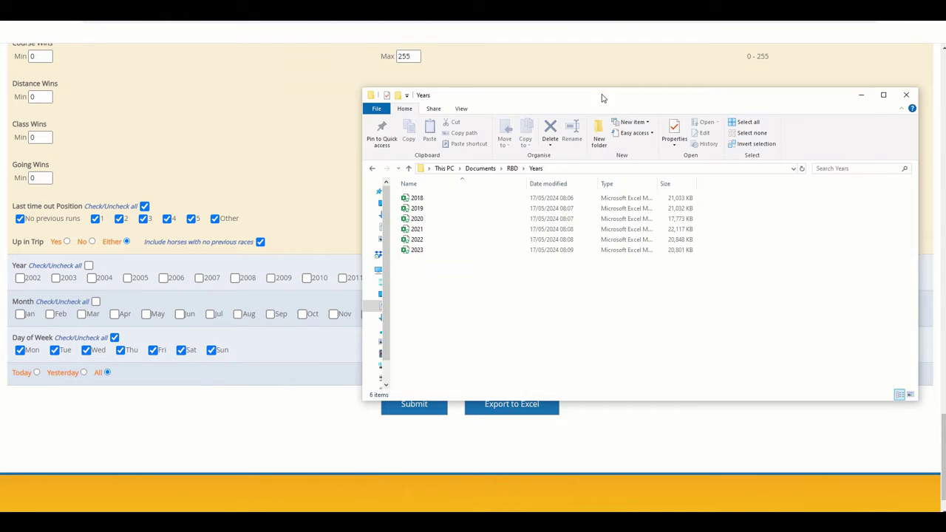
left_click_drag(601, 96, 466, 104)
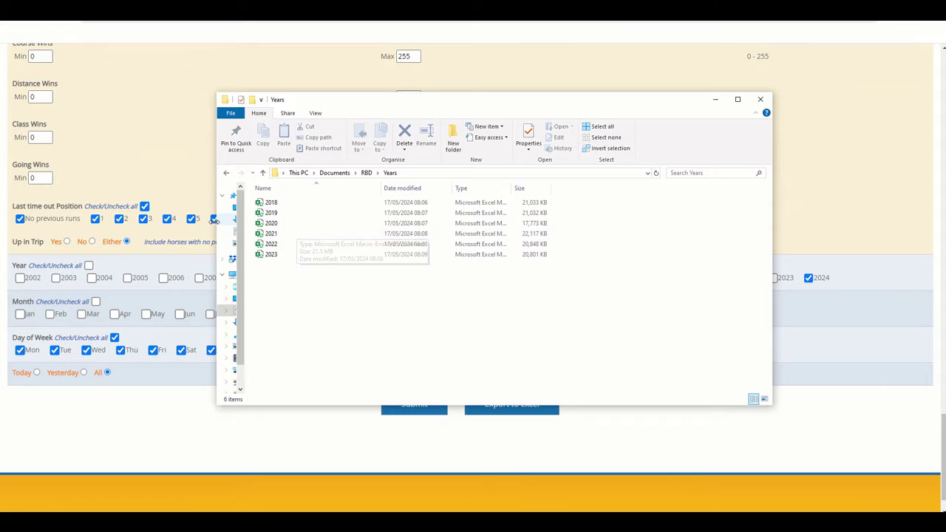
- Tick January, February and March in the Month filter
left_click(189, 191)
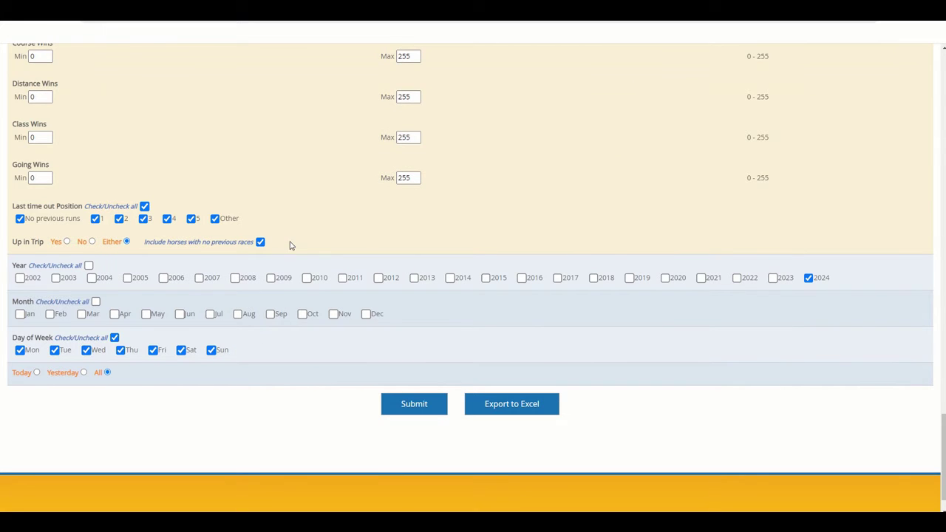
left_click(19, 313)
left_click(49, 313)
left_click(82, 313)
- Export the filtered January–March 2024 races to an Excel workbook
scroll(355, 260, "up", 3)
scroll(527, 274, "up", 5)
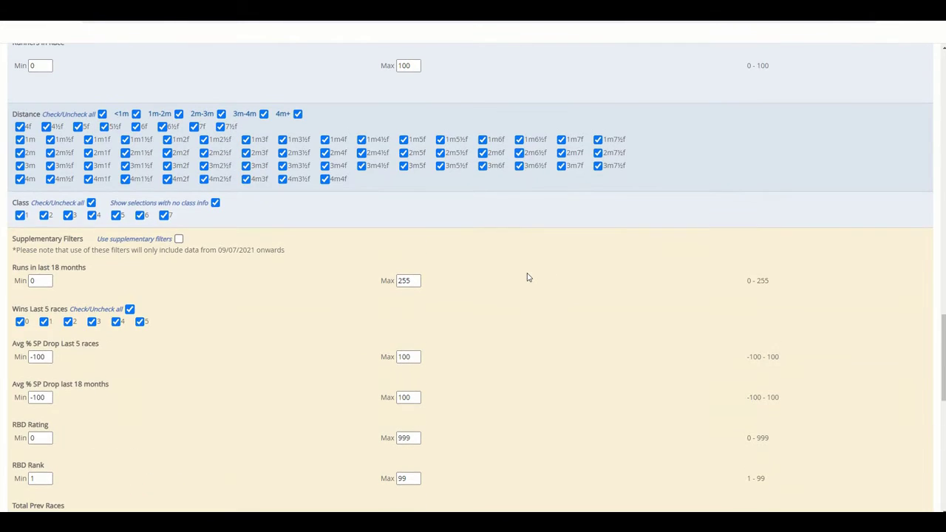
scroll(528, 277, "up", 10)
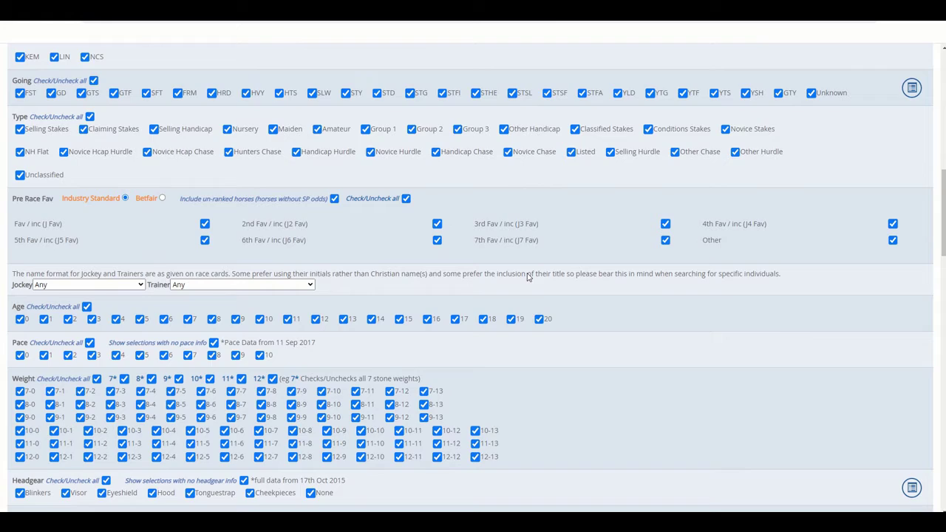
scroll(527, 277, "down", 15)
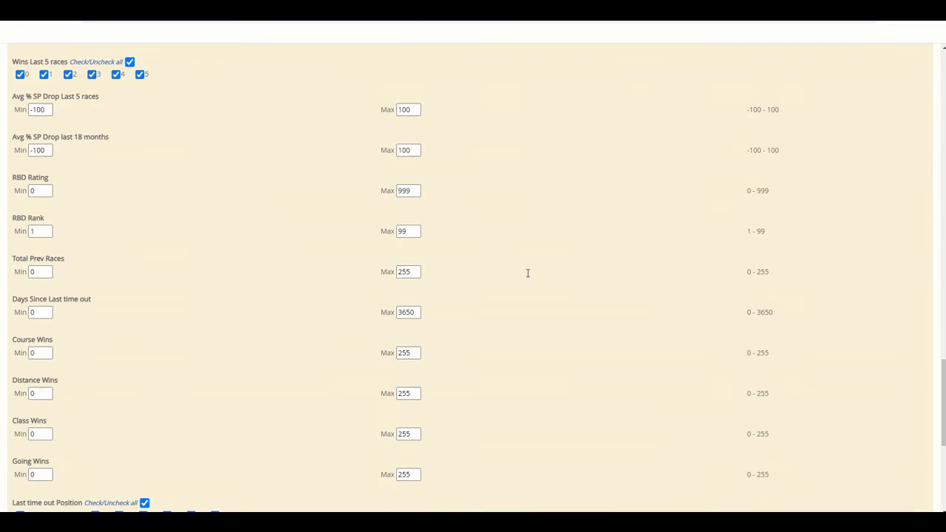
scroll(527, 273, "down", 5)
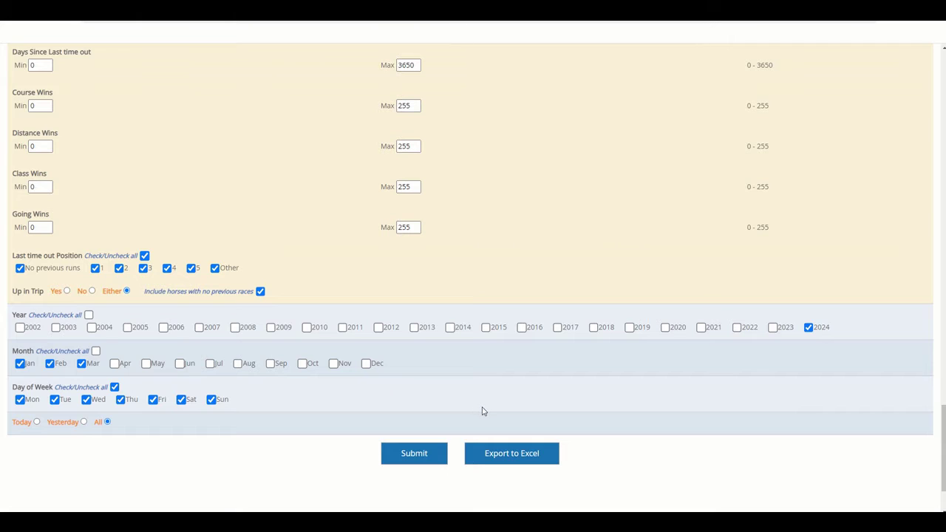
left_click(527, 454)
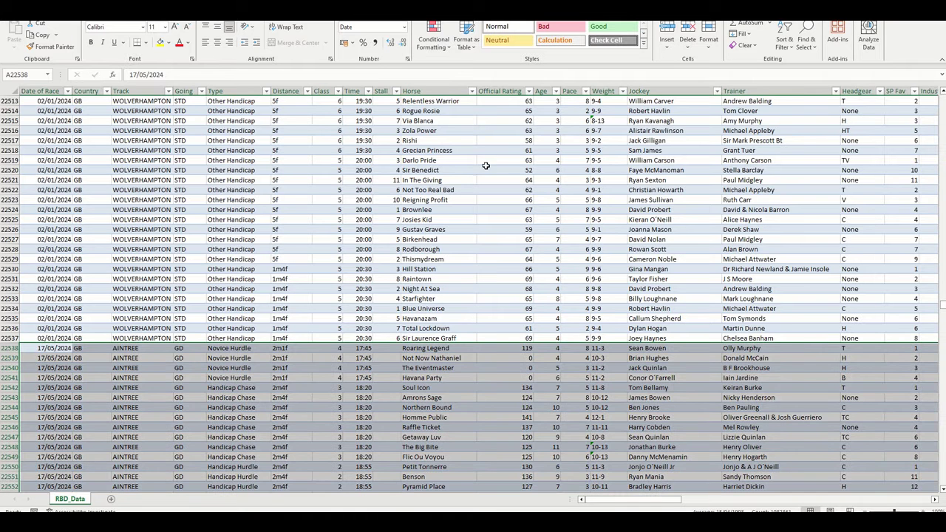
- Filter the Date of Race column in Excel to show only day 21 (21/05/2024)
left_click(486, 173)
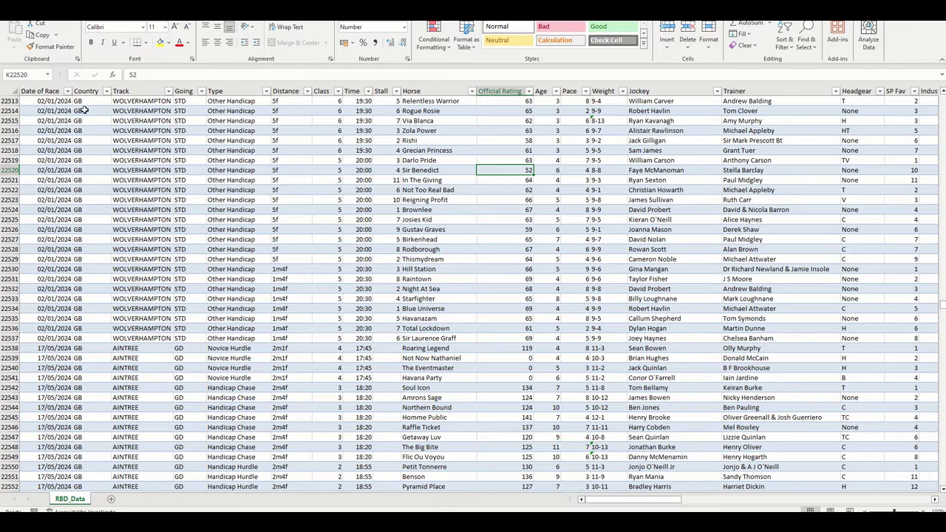
left_click(67, 90)
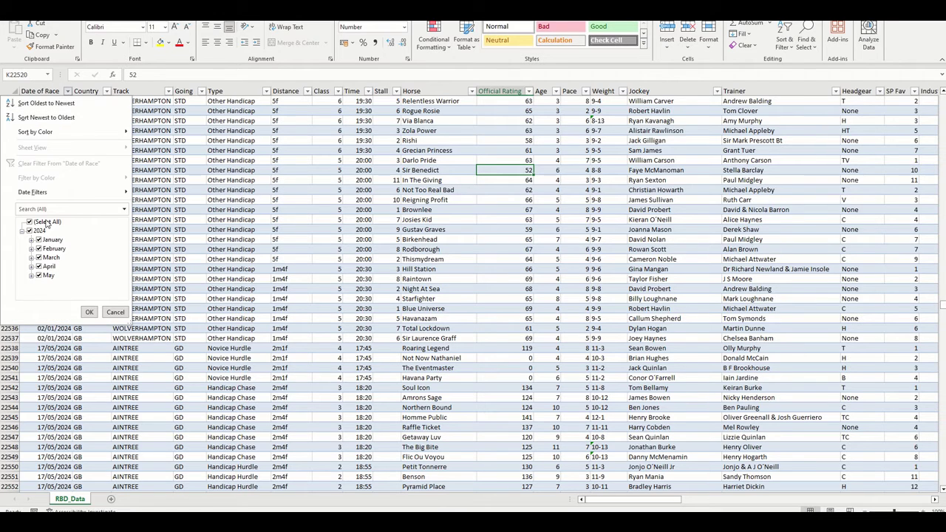
left_click(30, 222)
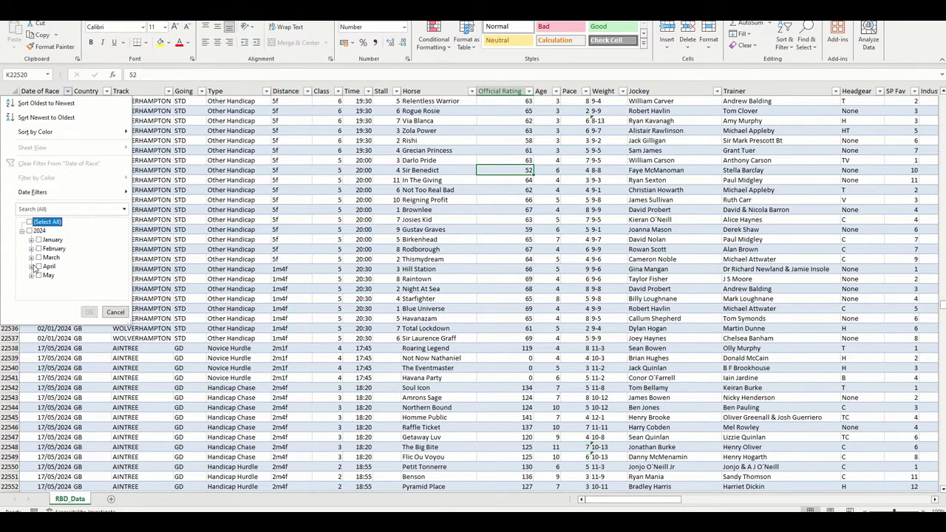
left_click(31, 266)
scroll(44, 274, "down", 6)
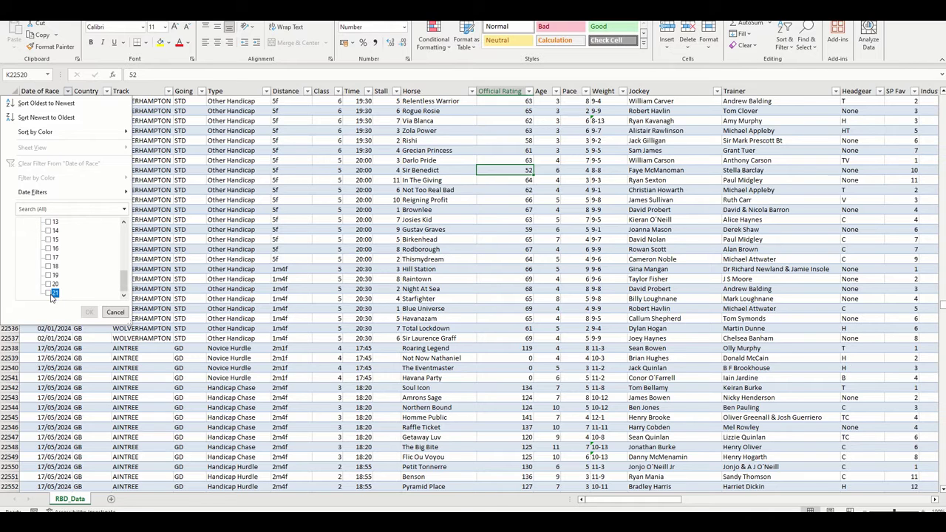
left_click(50, 294)
left_click(89, 312)
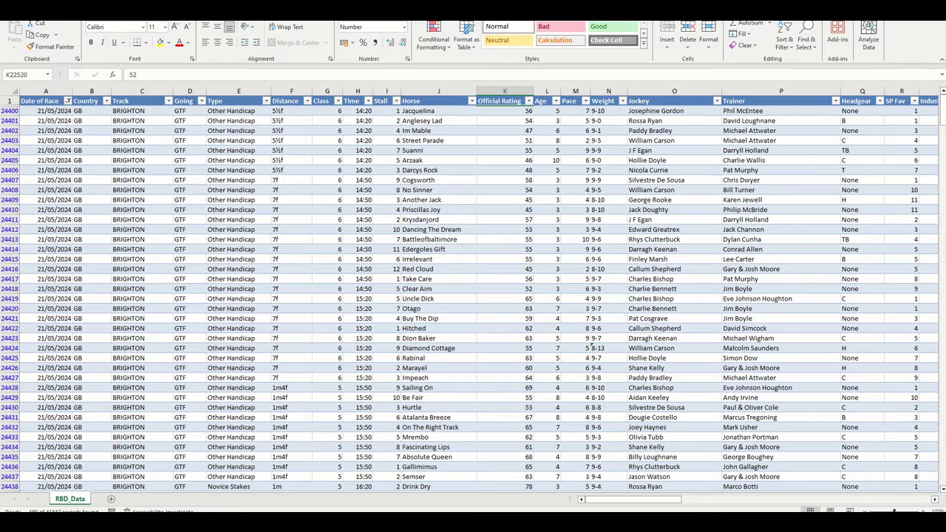
- Delete the filtered 21/05/2024 rows from row 24400 to the last row
left_click(411, 250)
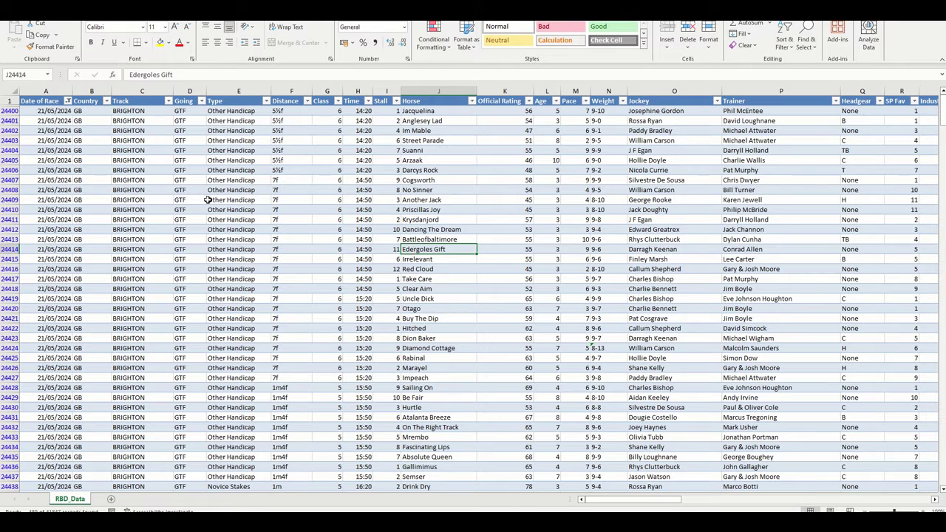
left_click(10, 110)
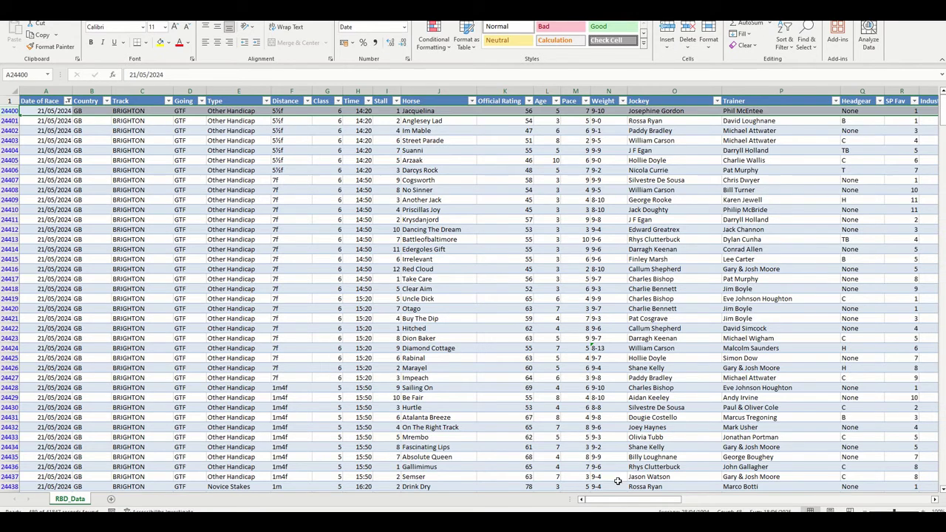
mouse_move(624, 500)
left_mouse_down()
mouse_move(879, 504)
mouse_move(626, 509)
left_mouse_up()
key("ctrl+shift+Down")
right_click(288, 232)
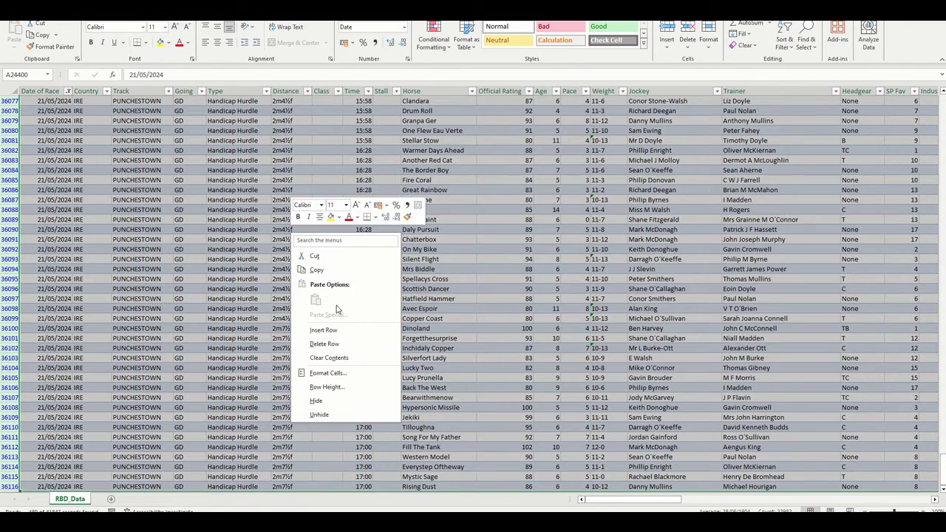
left_click(355, 344)
- Reset the Date of Race filter to Select All dates
left_click(166, 213)
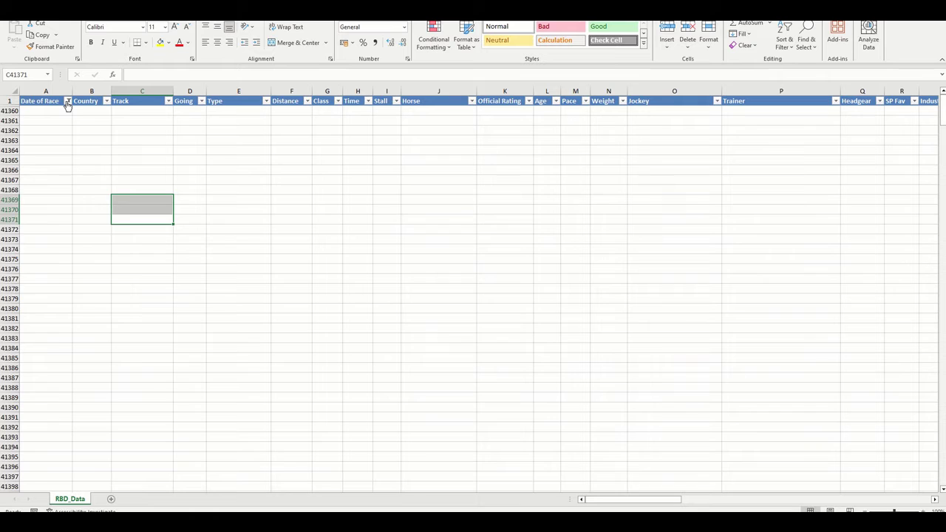
left_click(67, 101)
left_click(43, 232)
left_click(89, 321)
- Tick all years and all months in the form and choose the Yesterday option
key("alt+Tab")
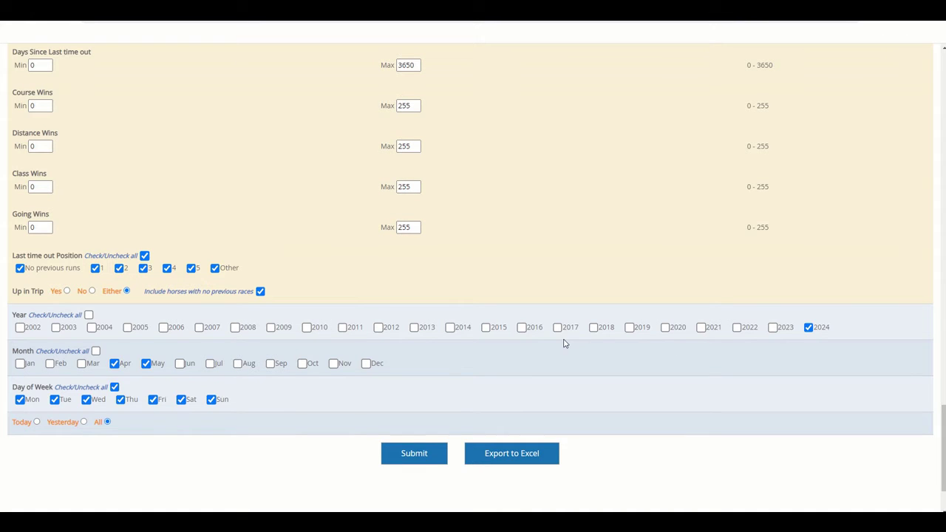
left_click(89, 314)
left_click(95, 350)
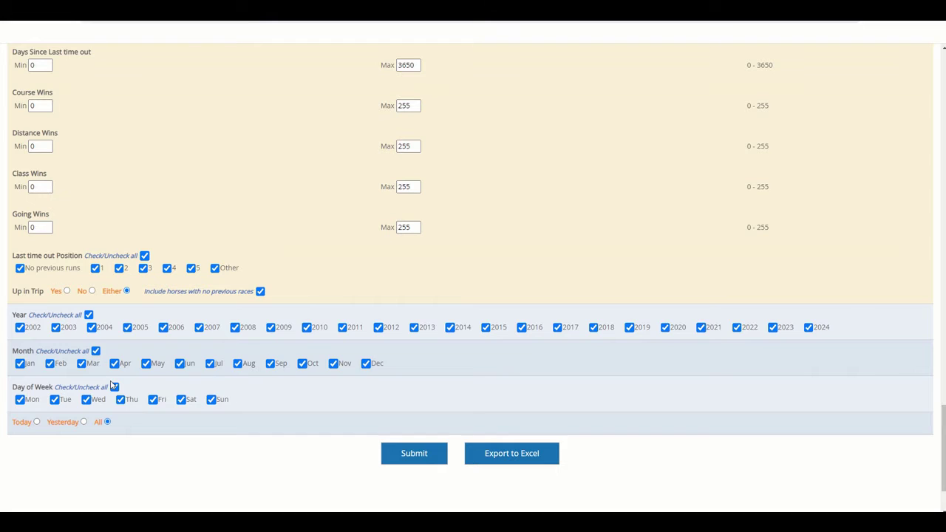
left_click(84, 422)
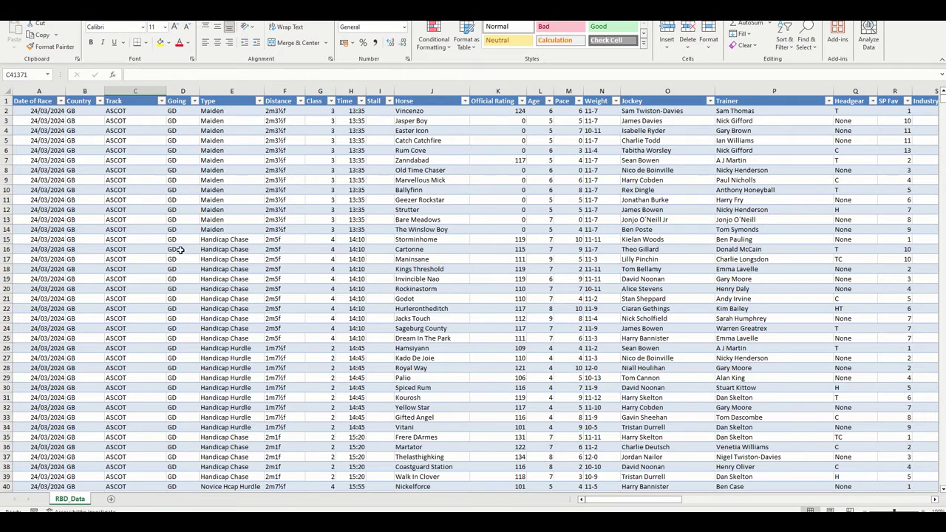
- Check that the RBD_Data dates end at row 41359, then bring up the Years folder
left_click(181, 249)
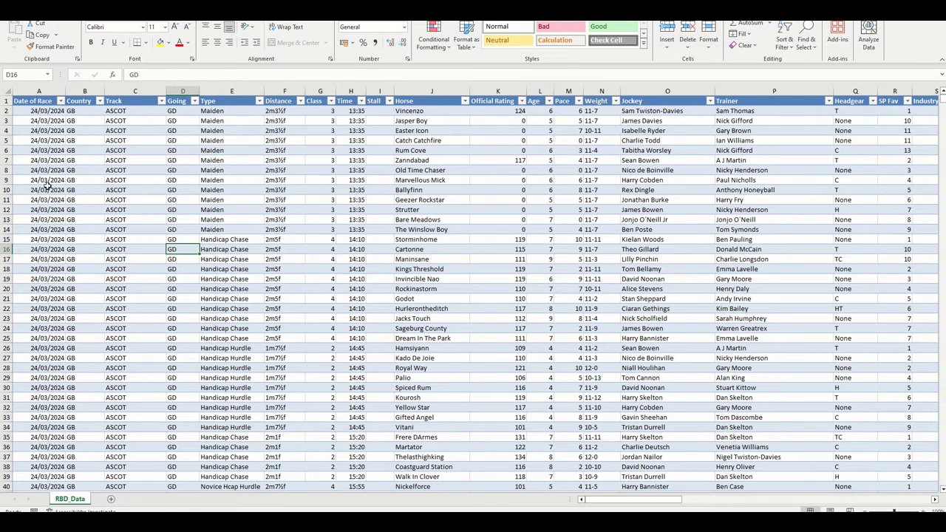
left_click(46, 189)
key("ctrl+shift+Down")
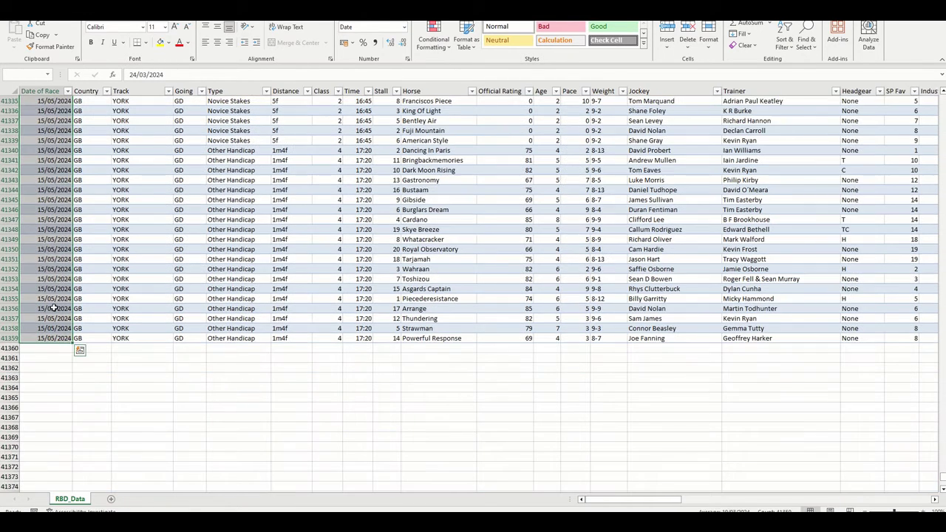
left_click(42, 347)
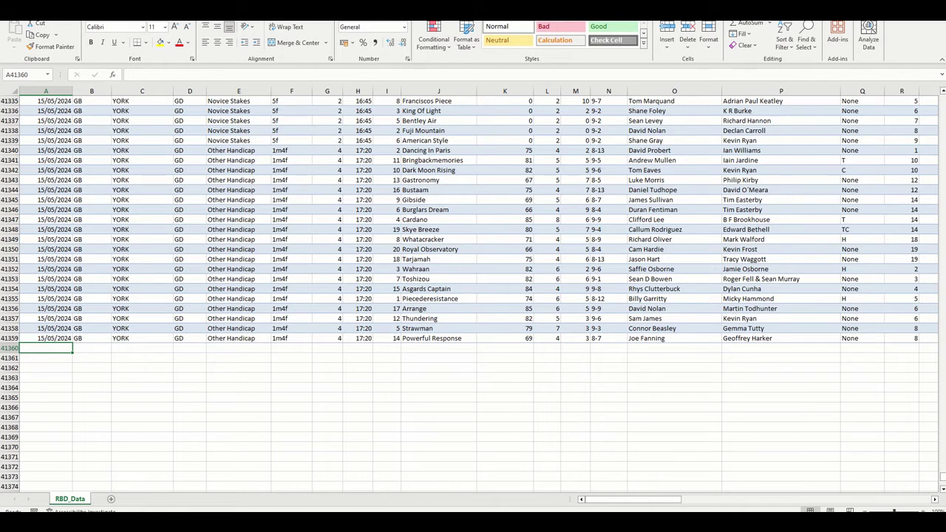
key("alt+Tab")
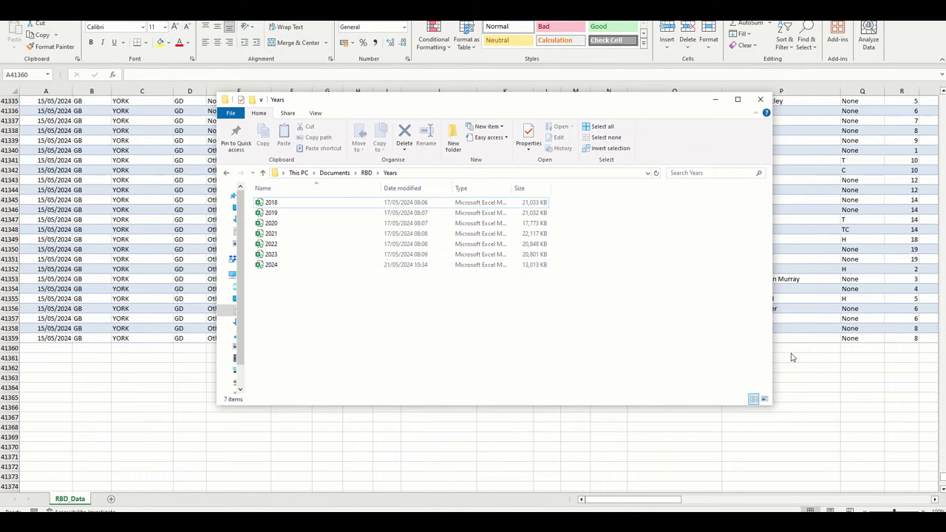
- Return from the Years Explorer window to Excel's RBD_Data sheet
key("alt+Tab")
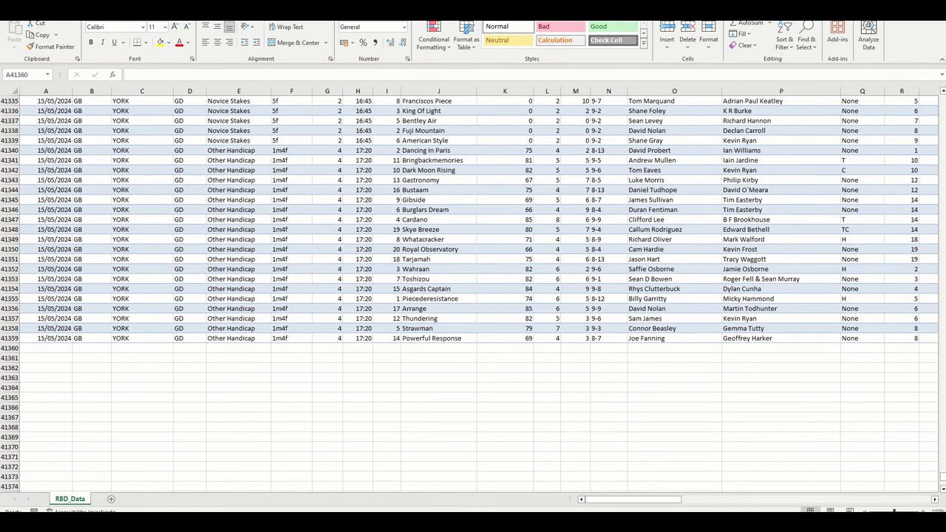
- Create a new blank workbook from the File start page
key("alt+f")
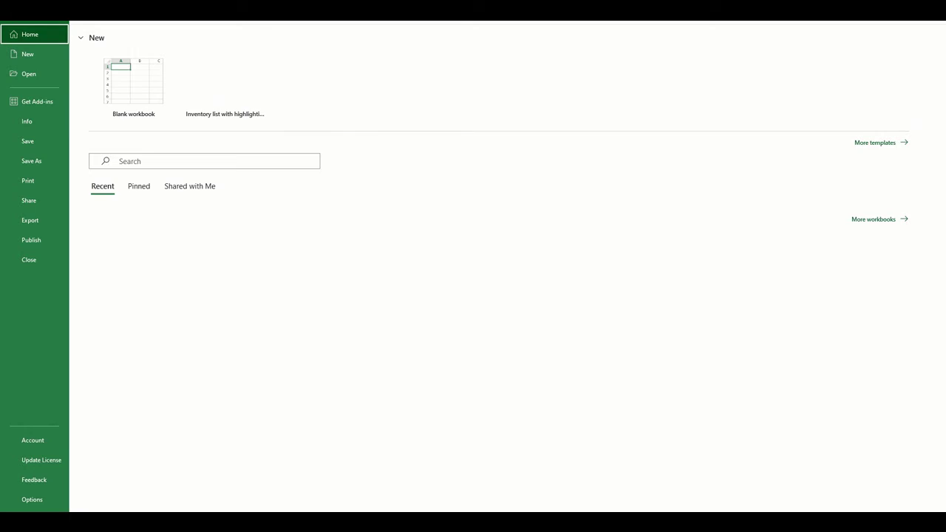
left_click(117, 85)
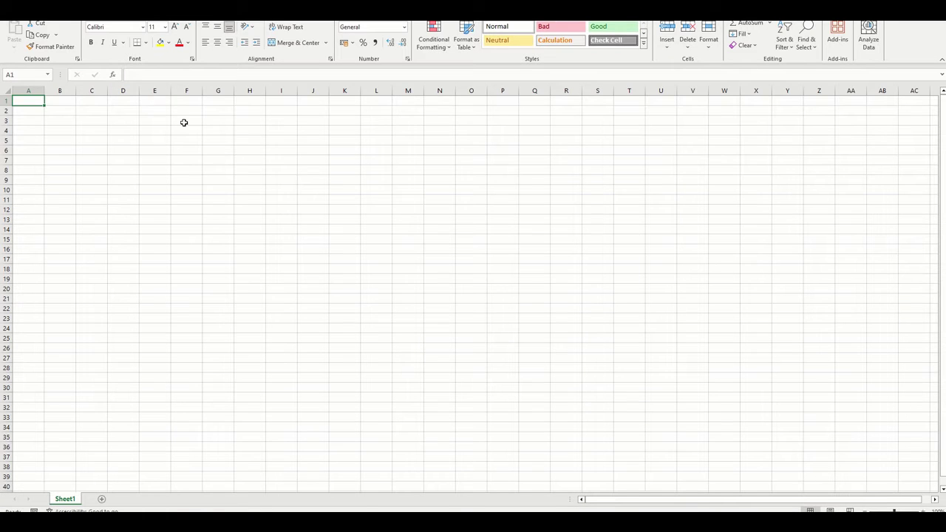
left_click(259, 148)
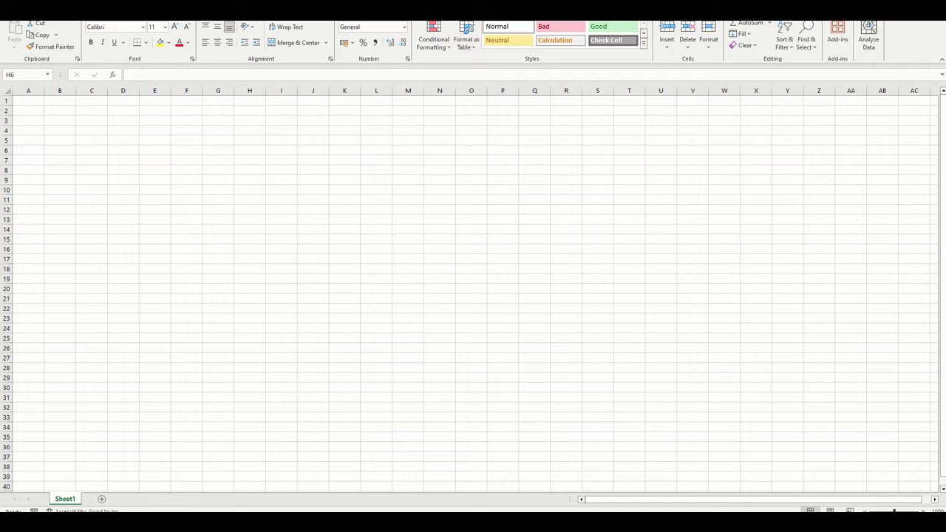
- Close the 2024.xlsm workbook, saving its changes
key("ctrl+w")
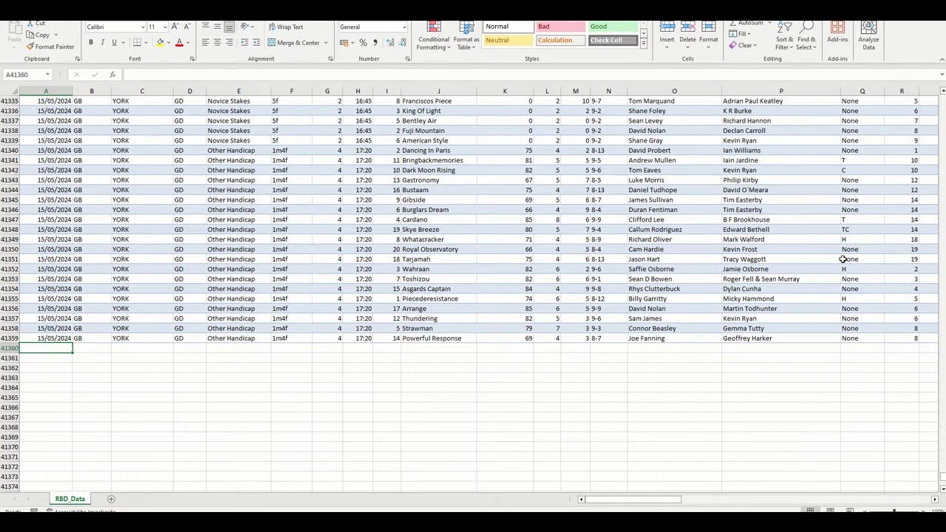
key("alt+F4")
left_click(457, 271)
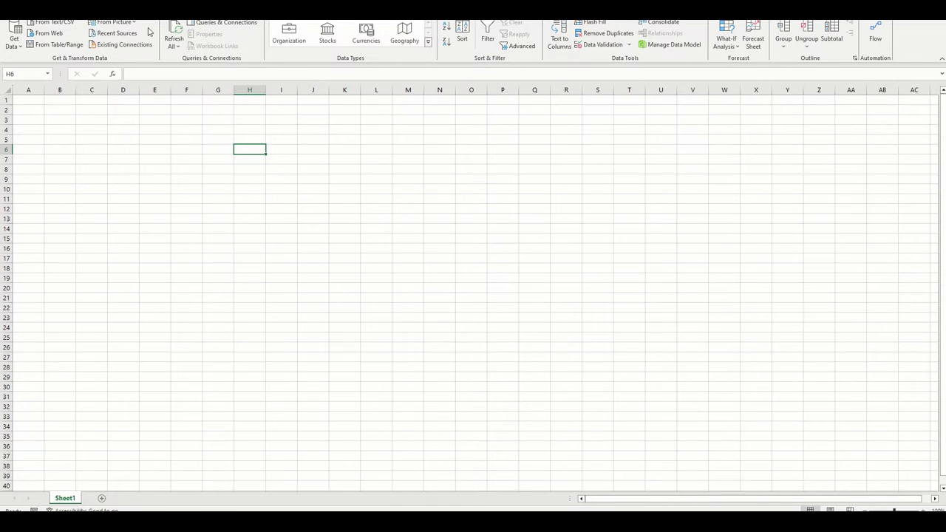
- Choose Get Data > From Folder and select the Years folder, then close the browser
left_click(15, 46)
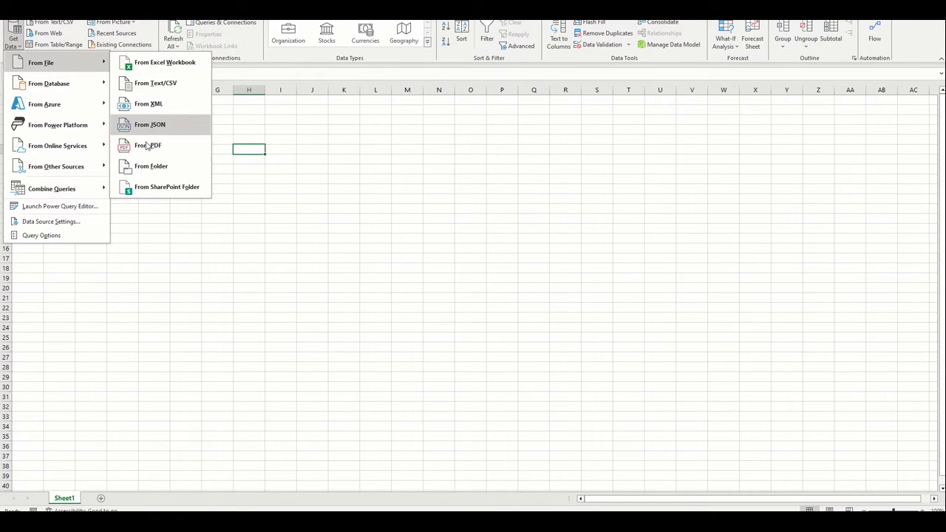
left_click(152, 167)
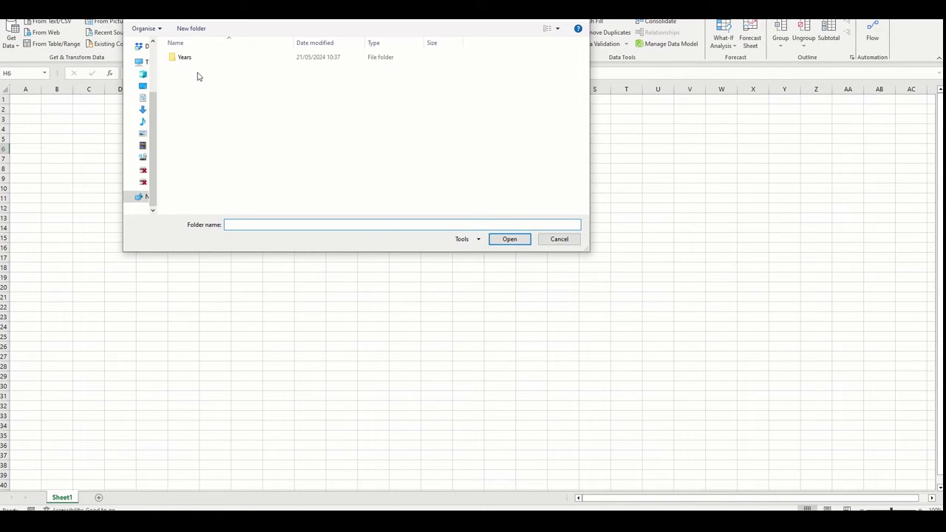
left_click(194, 58)
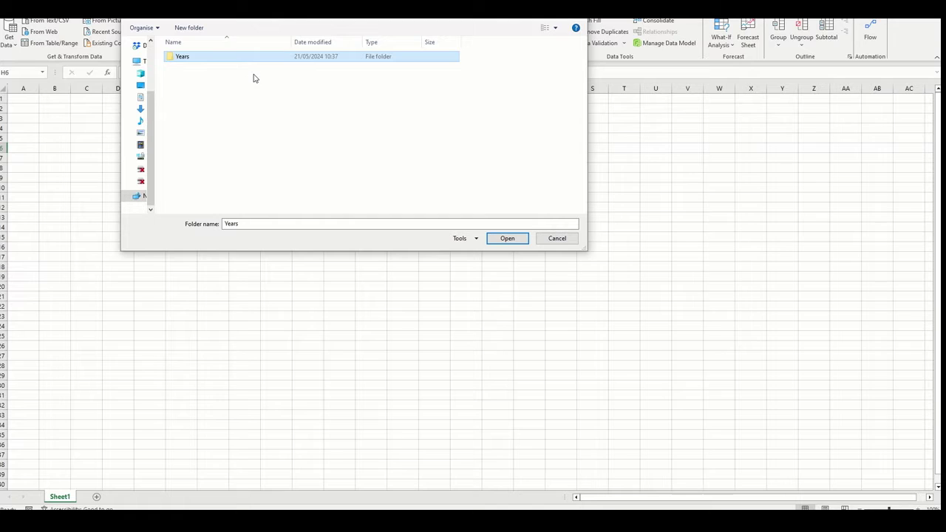
key("Return")
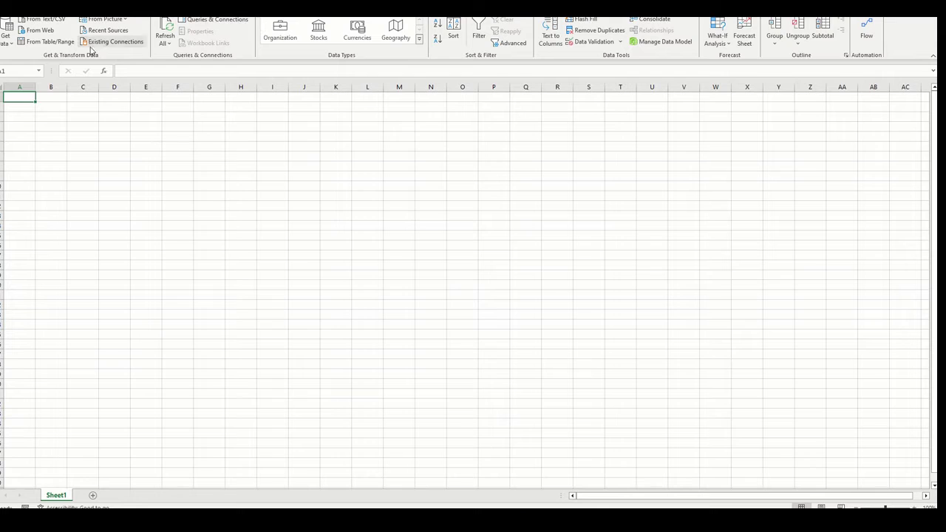
- Repeat the From Folder import, selecting Years as the source again
left_click(11, 46)
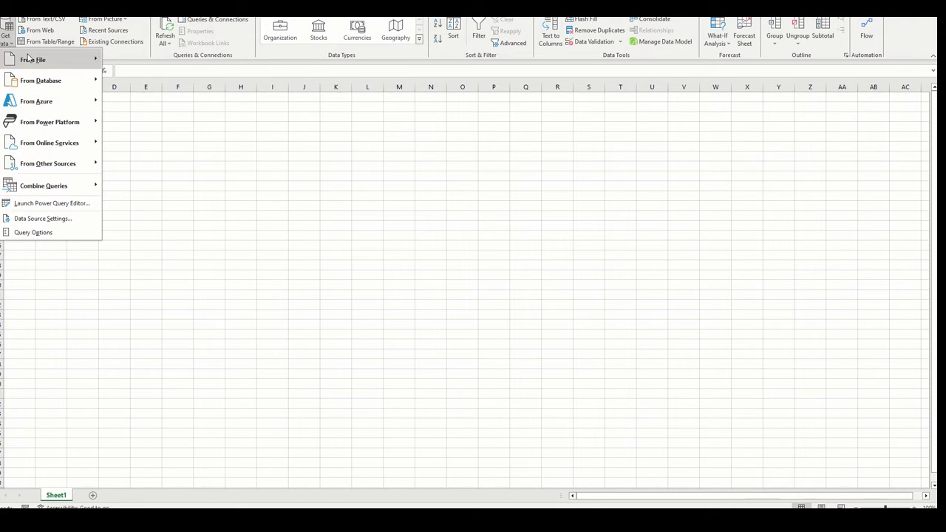
mouse_move(33, 59)
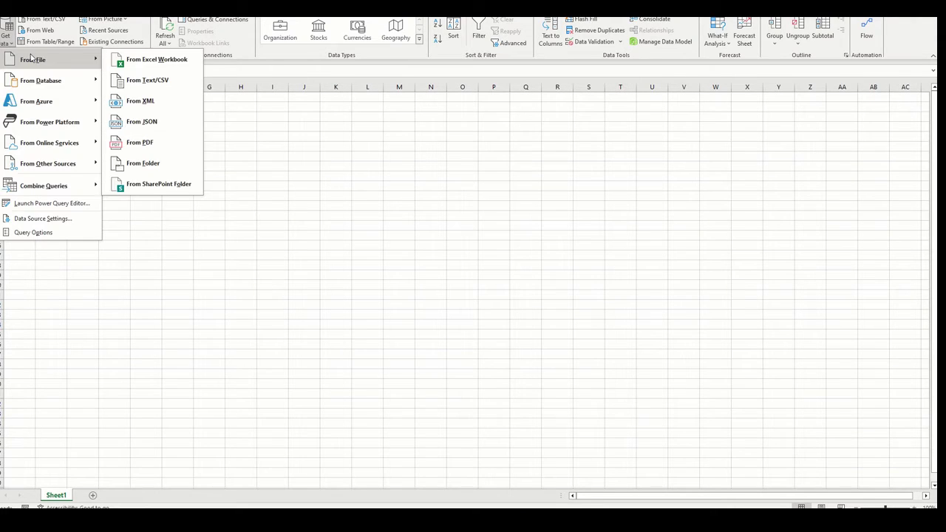
left_click(164, 162)
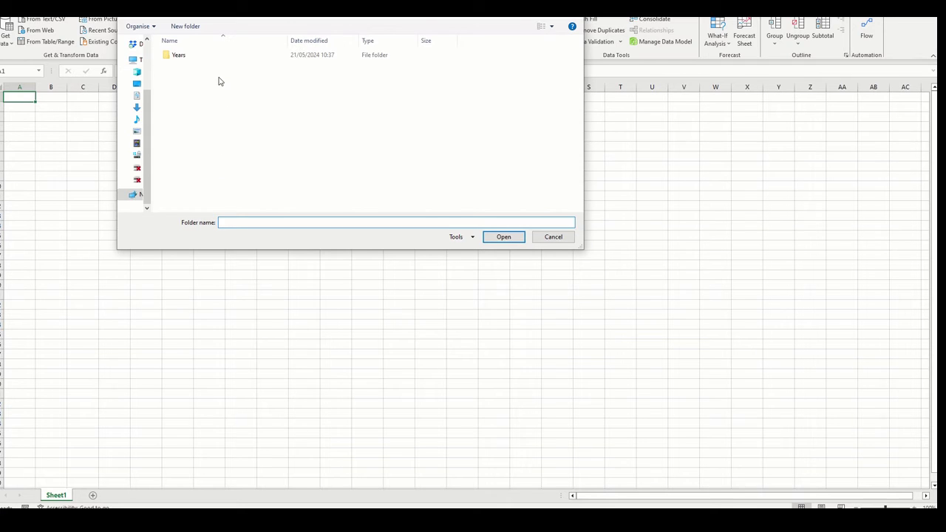
left_click(200, 58)
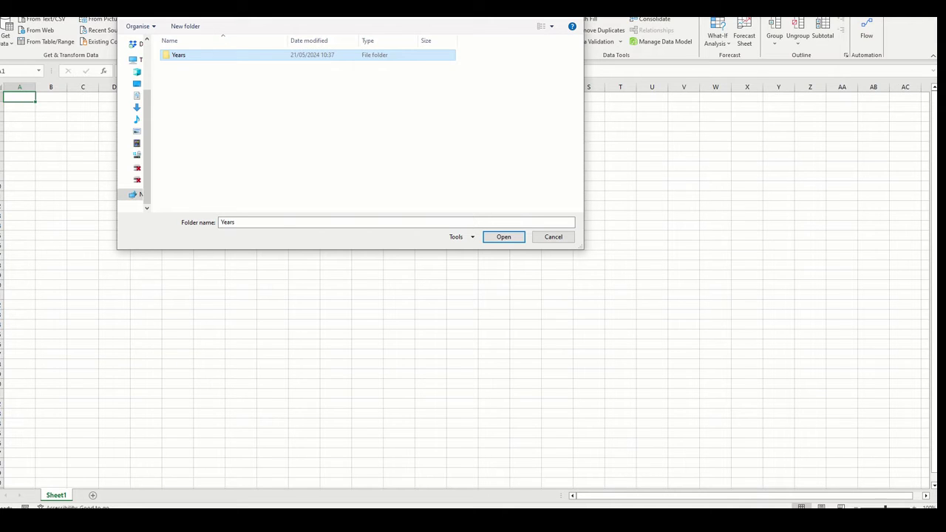
- Bring up the Years folder's yearly files in File Explorer and move its window aside
key("alt+Tab")
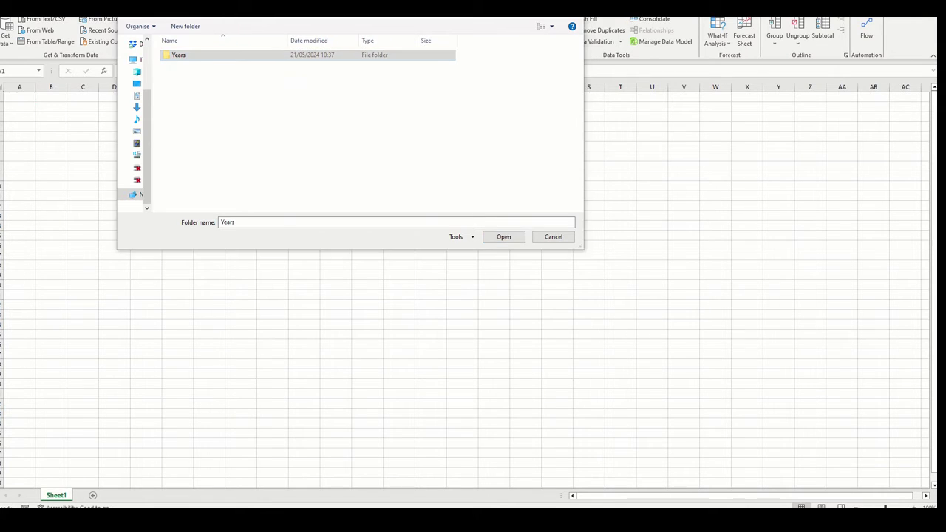
left_click_drag(613, 212, 405, 188)
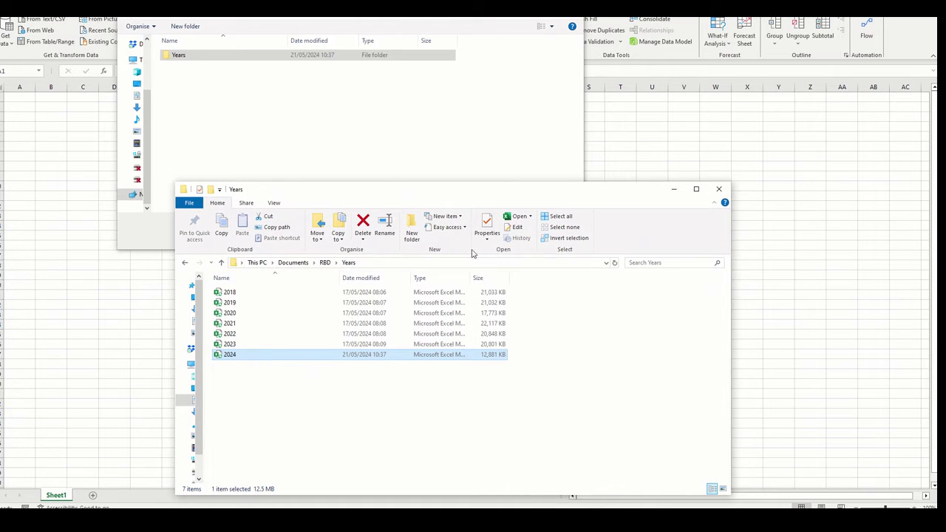
left_click_drag(609, 198, 944, 198)
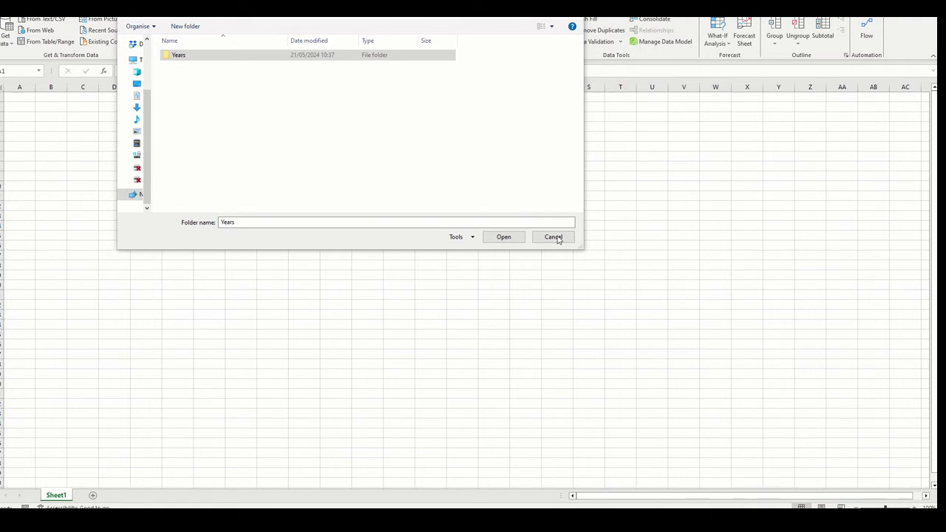
- Confirm Years as the source and choose Combine & Transform Data for the 2018–2024 workbooks
left_click(504, 237)
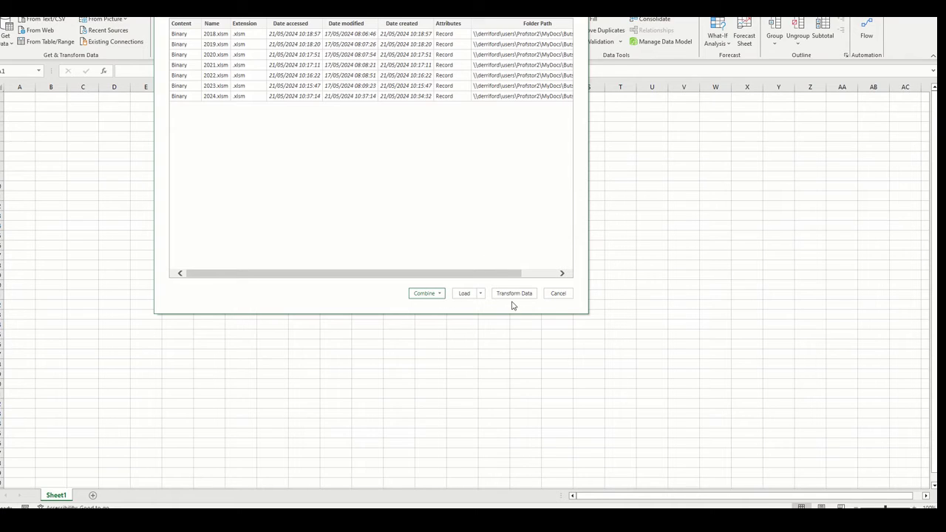
left_click(435, 296)
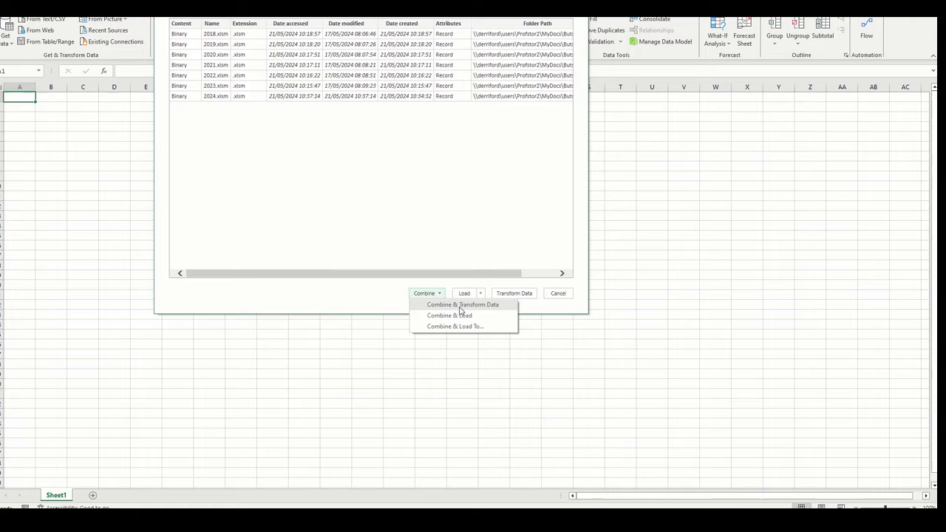
left_click(460, 307)
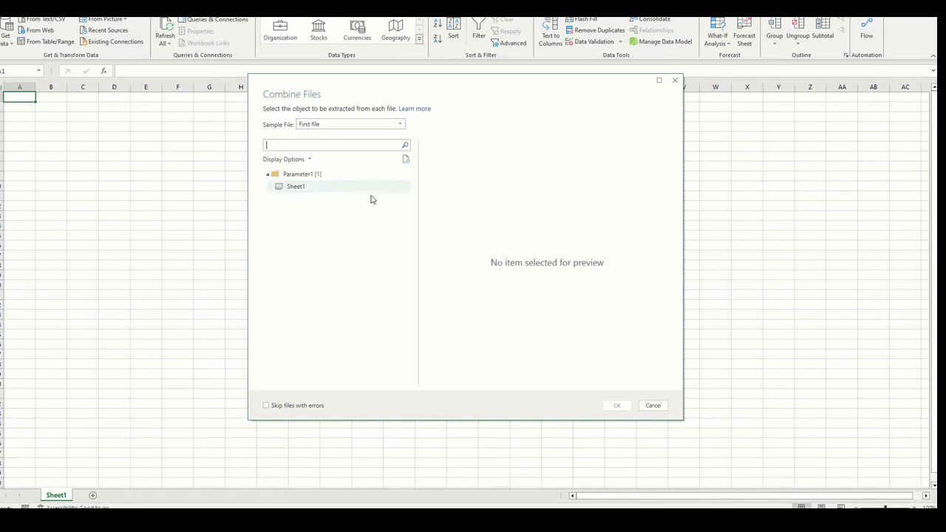
- Select Sheet1 under Parameter1 as the object to extract and confirm the combine
left_click(325, 191)
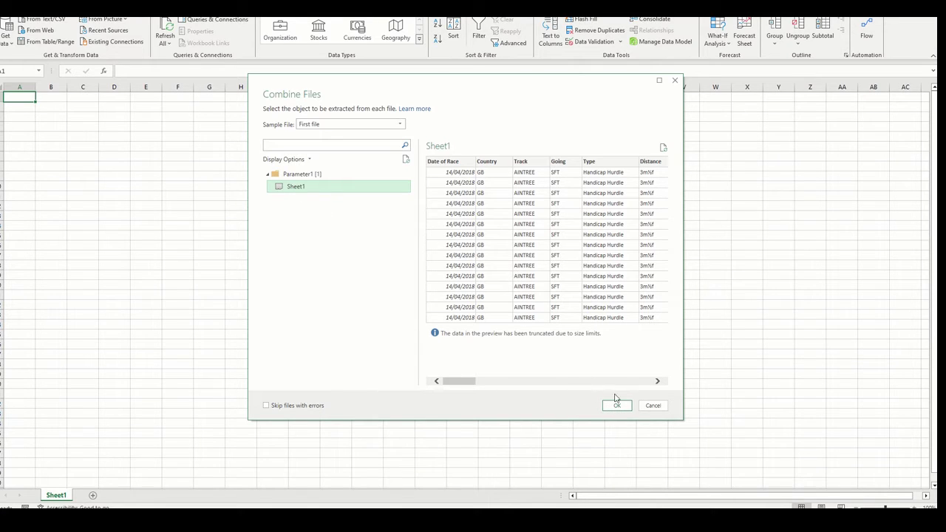
left_click(617, 406)
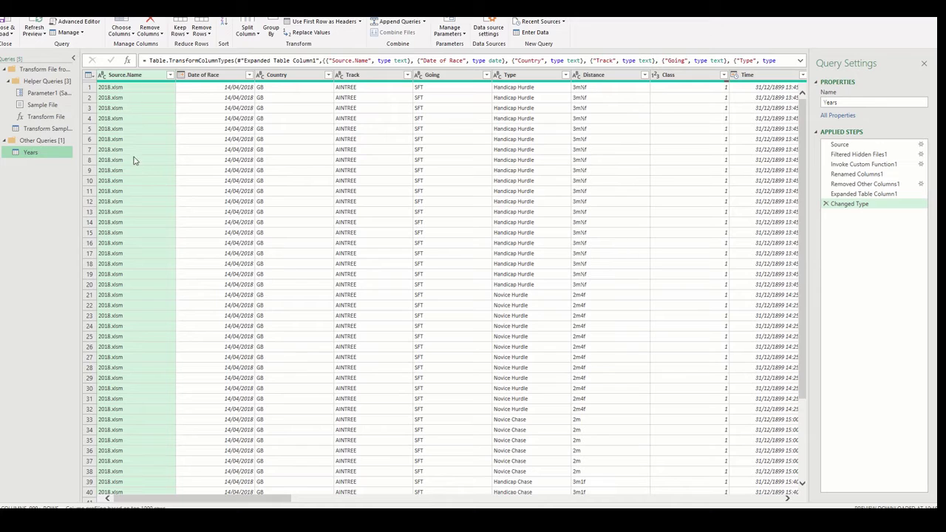
- Remove the Source.Name column from the Years query
left_click(147, 75)
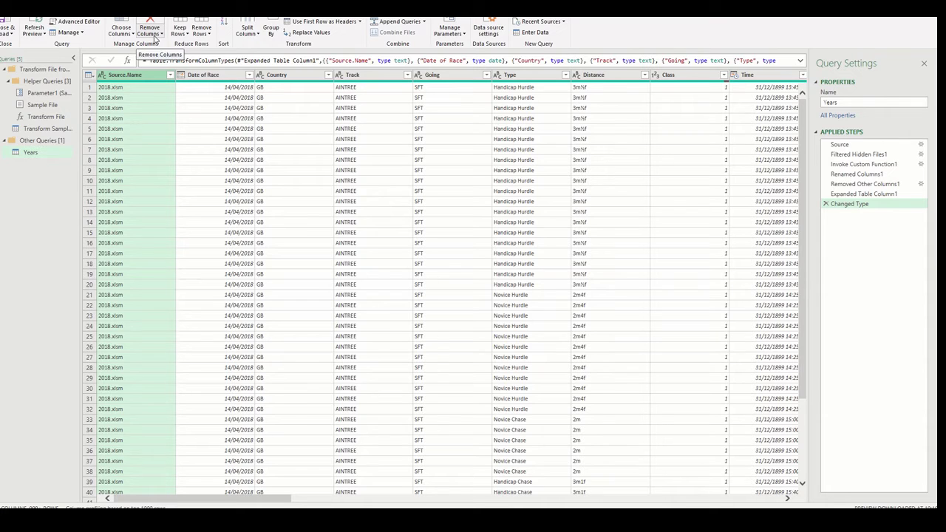
left_click(155, 37)
left_click(177, 49)
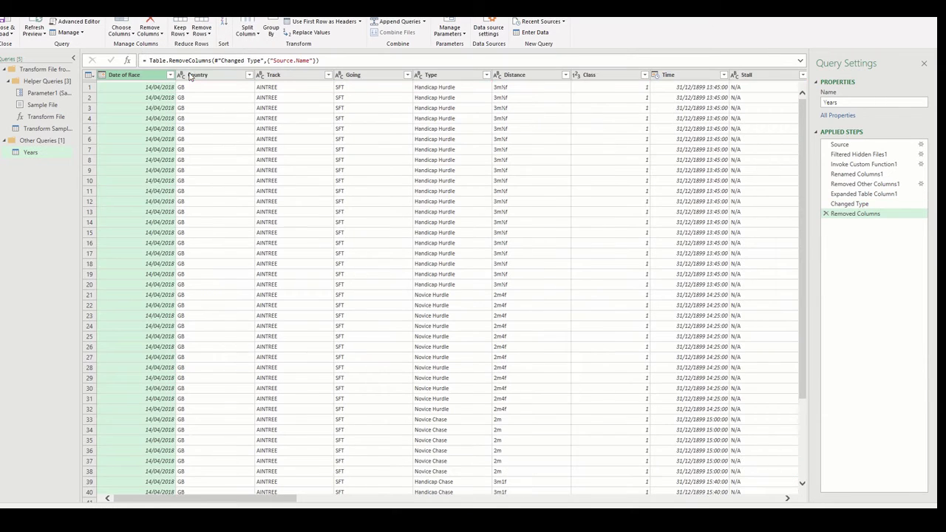
left_click_drag(277, 500, 360, 500)
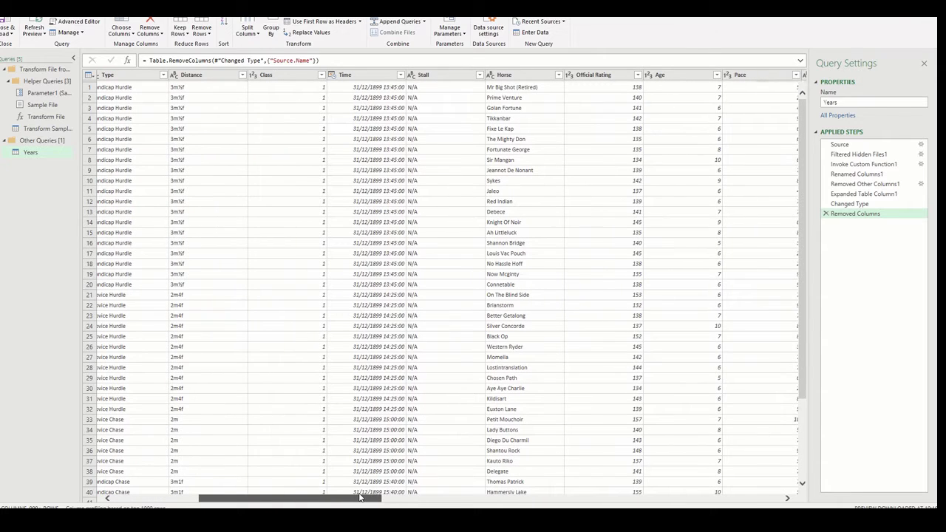
- Change the Time column's data type to Time
left_click(360, 76)
right_click(359, 76)
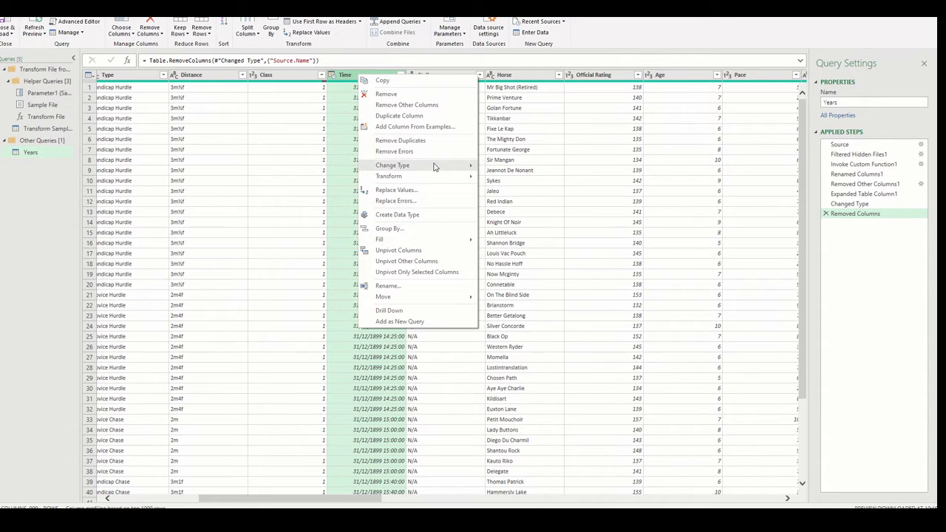
mouse_move(436, 171)
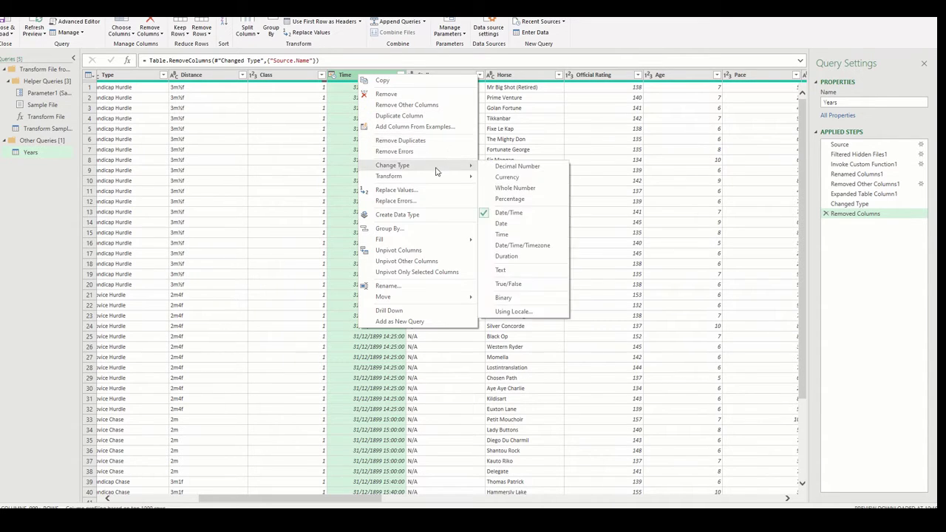
left_click(520, 233)
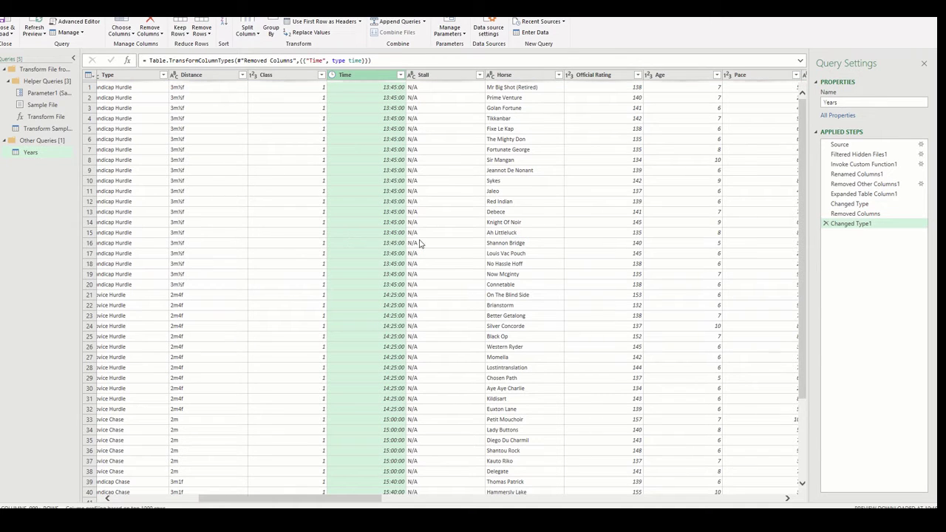
left_click_drag(355, 498, 765, 506)
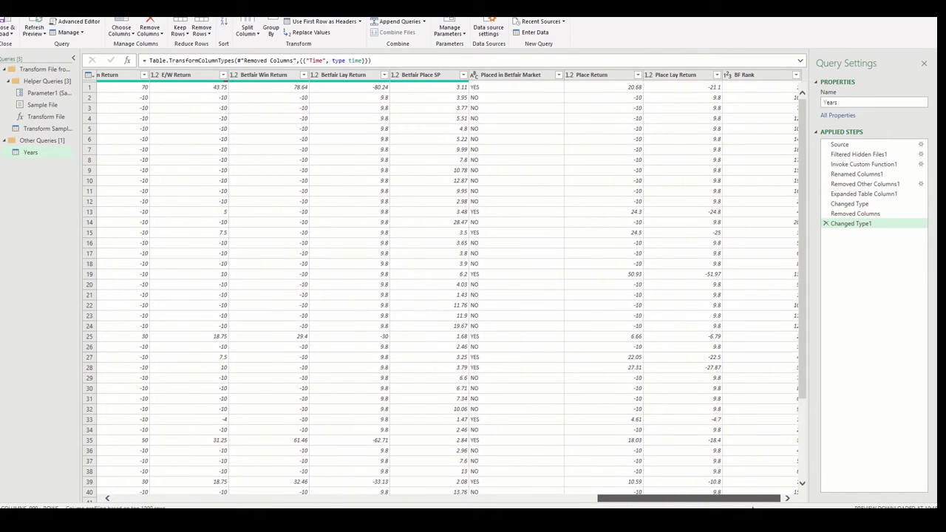
left_click_drag(759, 507, 248, 495)
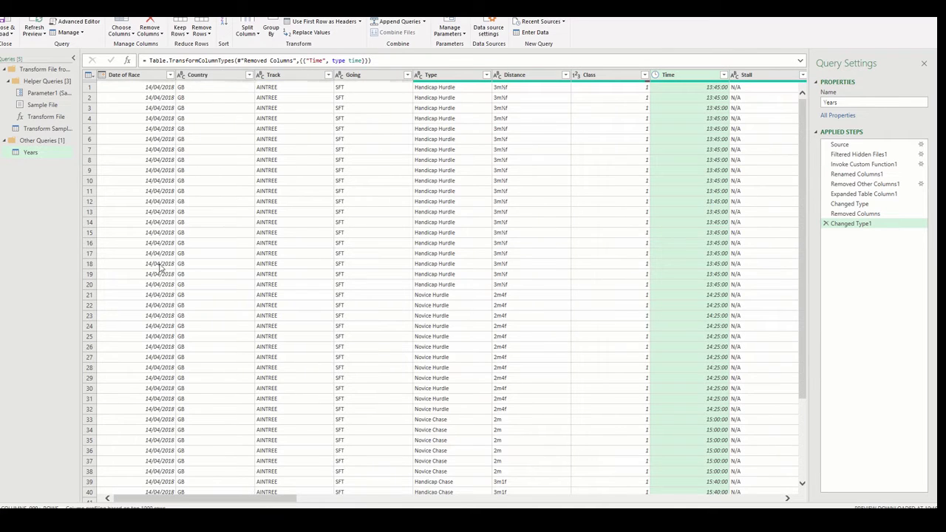
- Close & Load the Years query to a table on a new worksheet
left_click(9, 35)
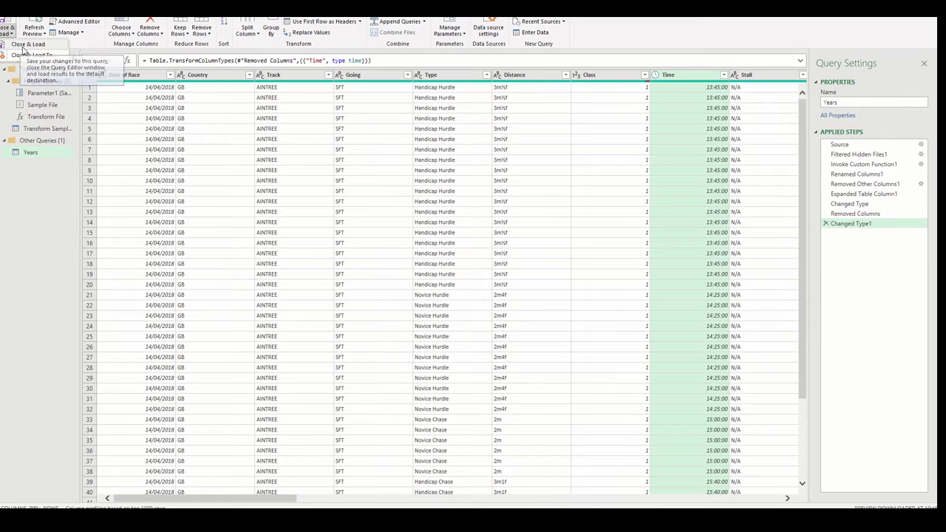
left_click(29, 55)
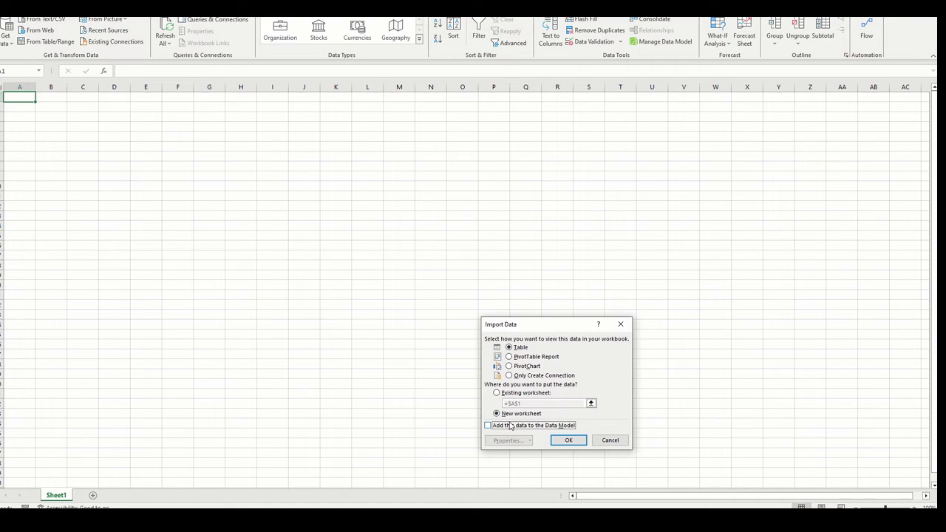
left_click(569, 440)
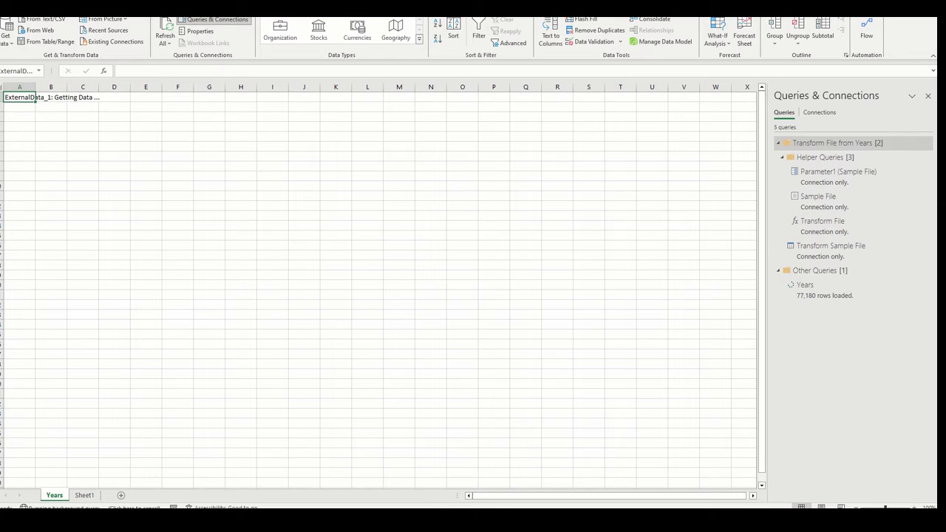
- Let the Years query load past 420,322 rows, then move File Explorer aside to reveal the table
key("alt+Tab")
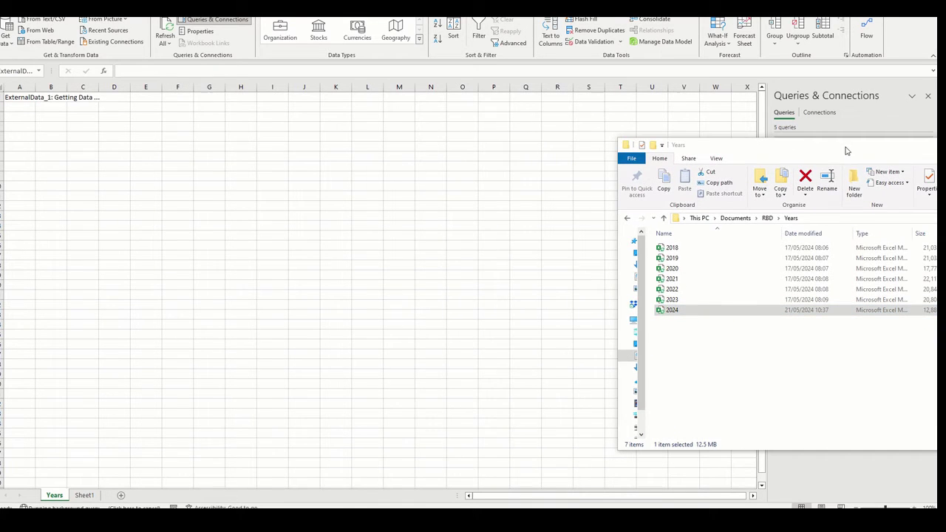
left_click_drag(844, 147, 399, 136)
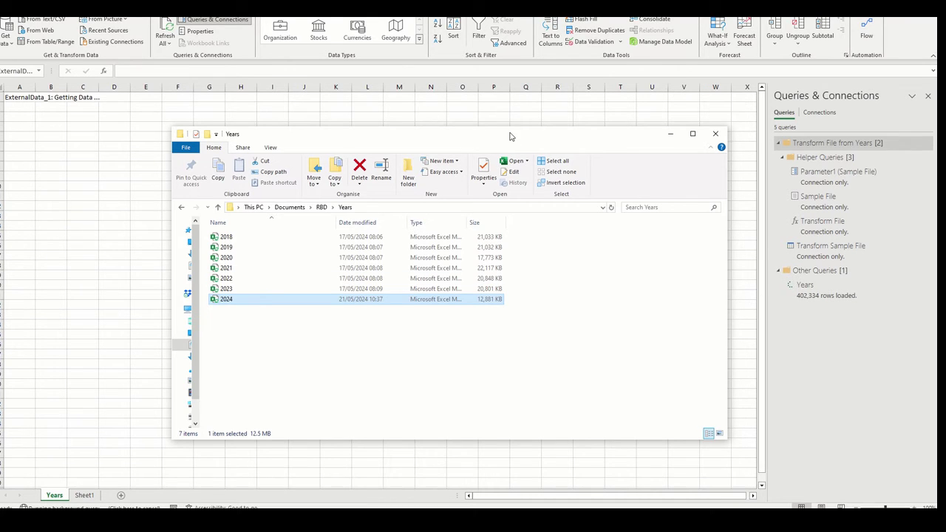
left_click_drag(509, 137, 945, 140)
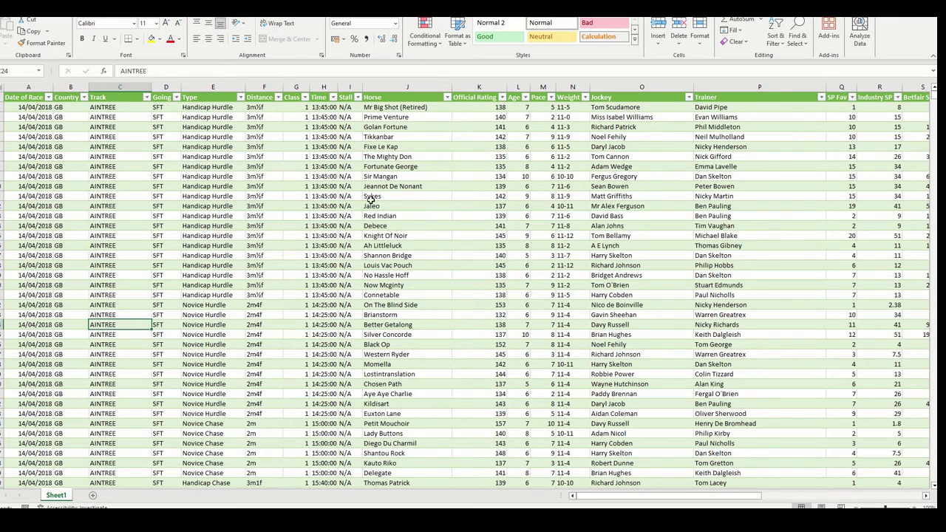
- Jump to the last Date of Race rows to confirm 20/05/2024 Windsor, then switch to the RBD folder
left_click(31, 88)
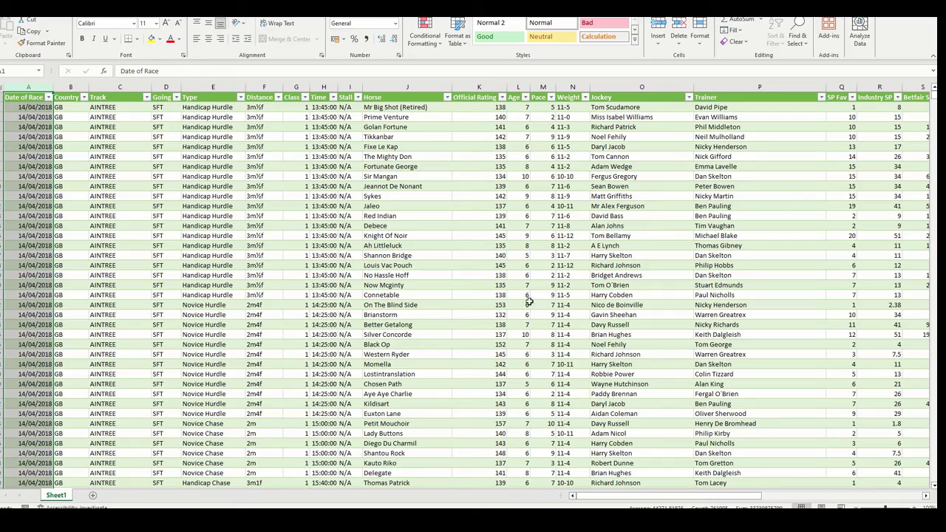
left_click_drag(636, 495, 489, 504)
left_click(334, 287)
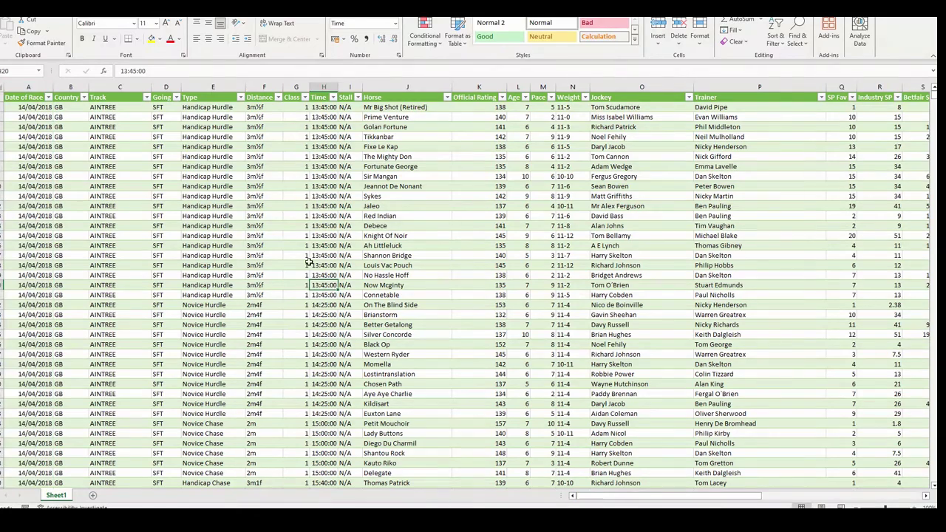
left_click(45, 324)
key("ctrl+shift+Down")
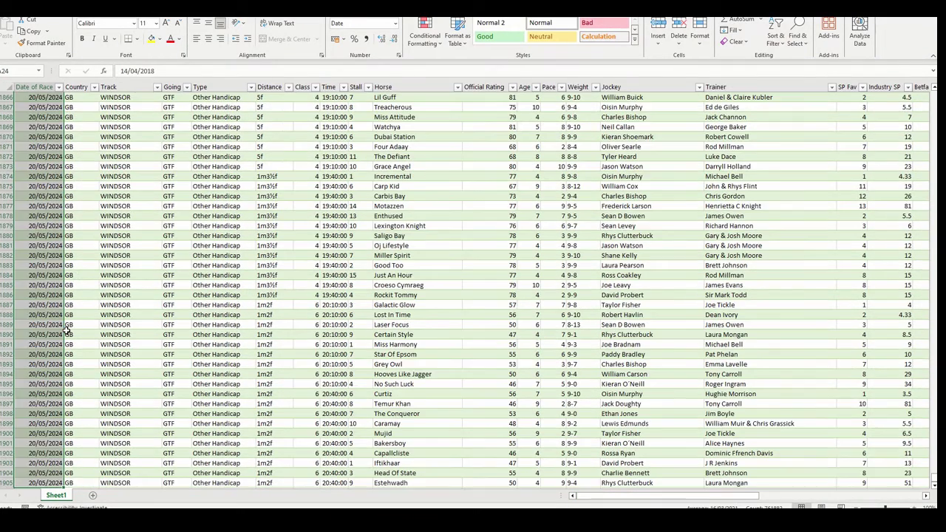
scroll(125, 340, "down", 1)
left_click(215, 295)
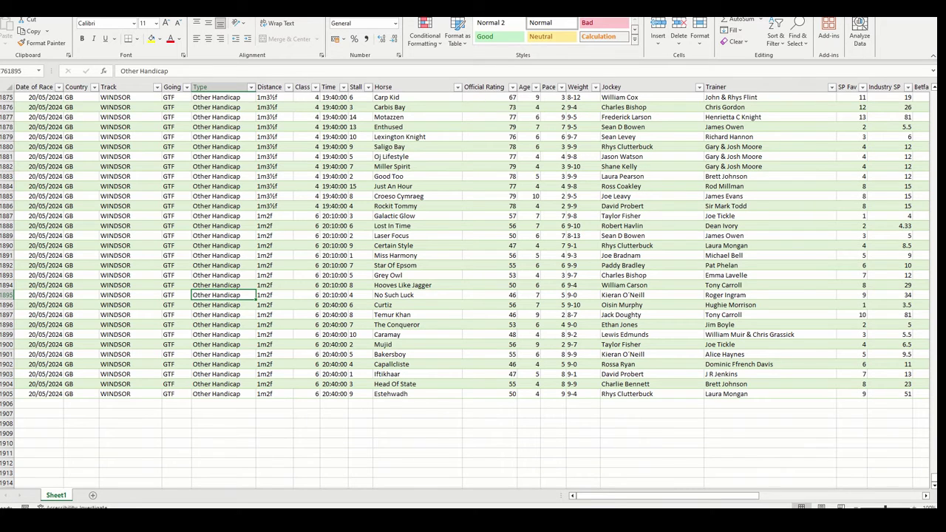
key("alt+Tab")
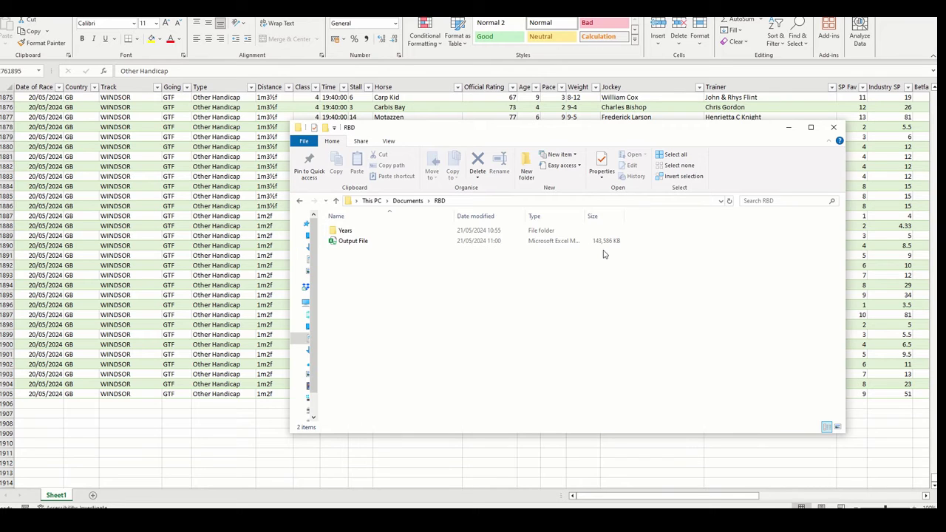
- Minimize the RBD File Explorer window and switch Excel's ribbon to the Data tab
left_click_drag(636, 133, 661, 136)
left_click(815, 130)
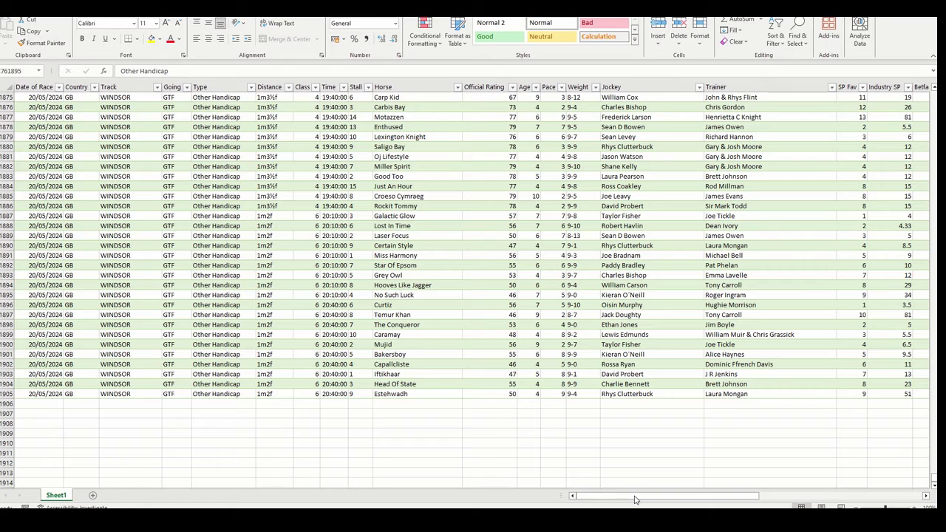
left_click_drag(634, 500, 634, 500)
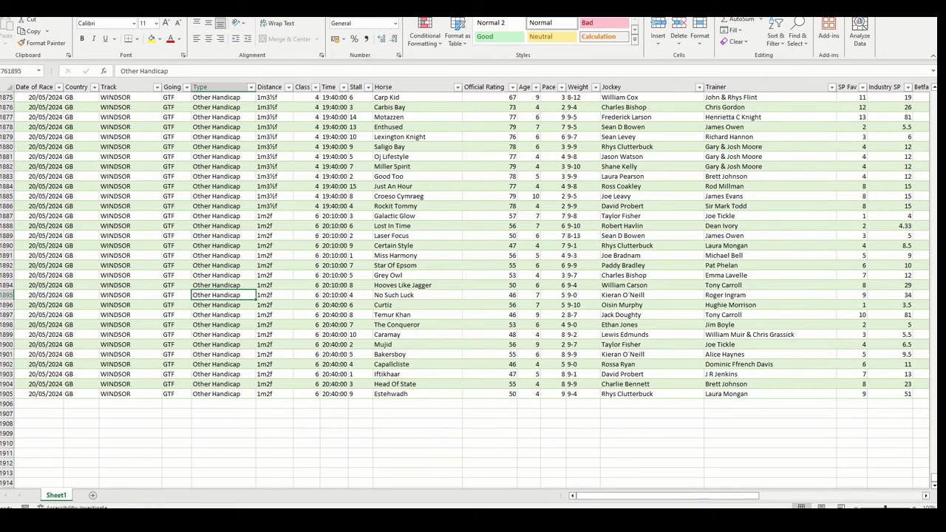
key("alt+a")
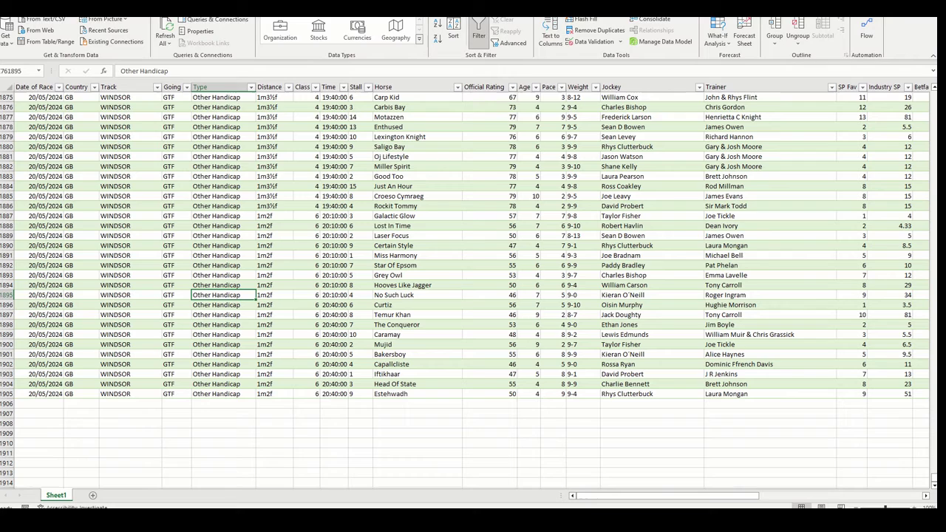
left_click(167, 42)
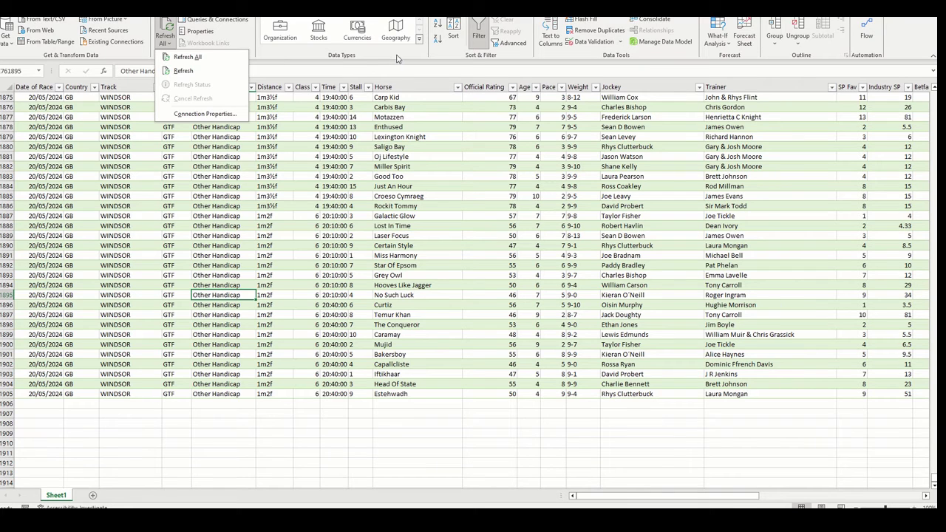
left_click(480, 413)
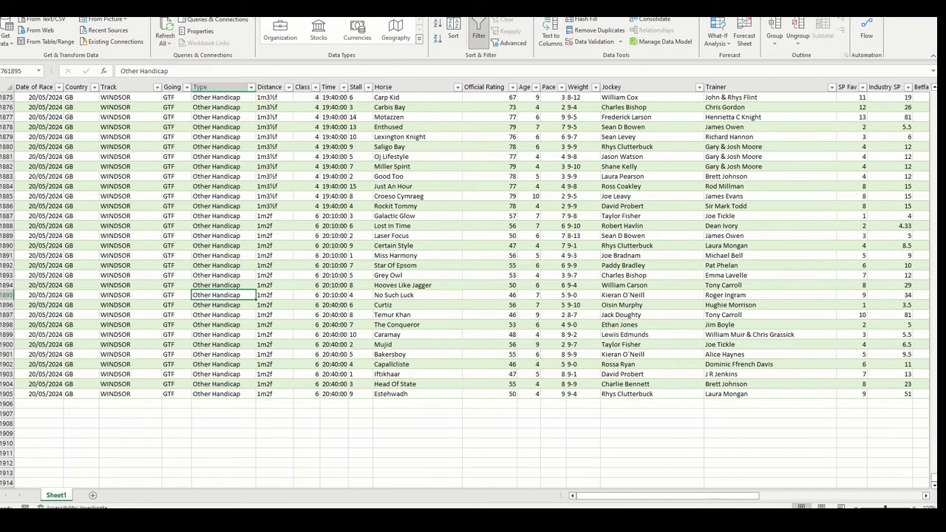
left_click(307, 223)
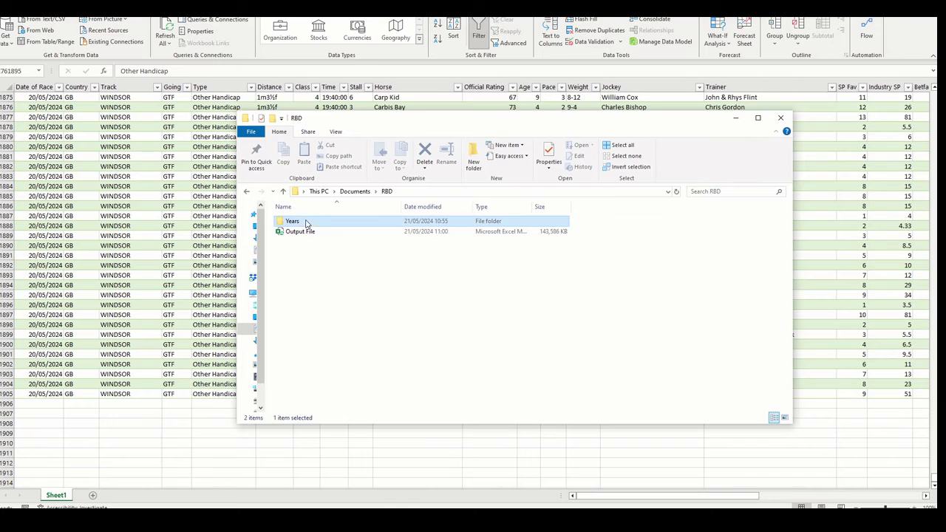
double_click(305, 223)
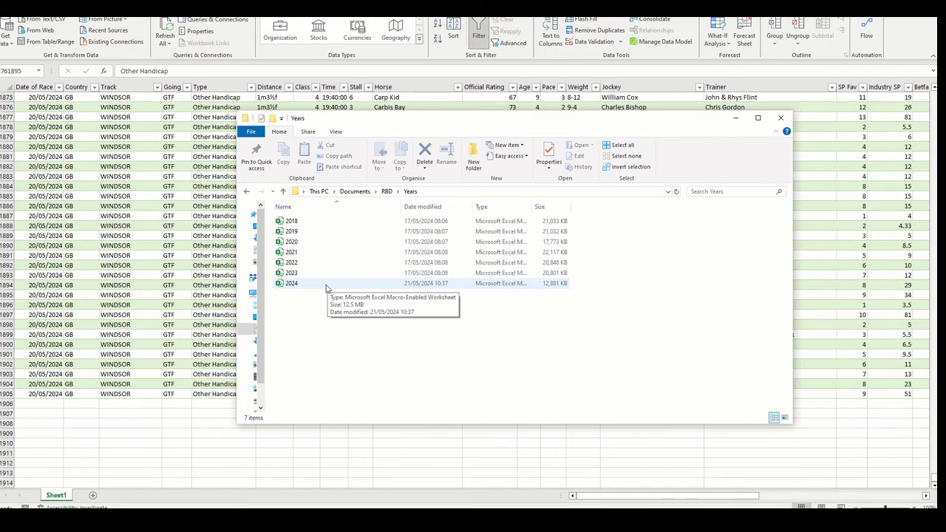
key("alt+F4")
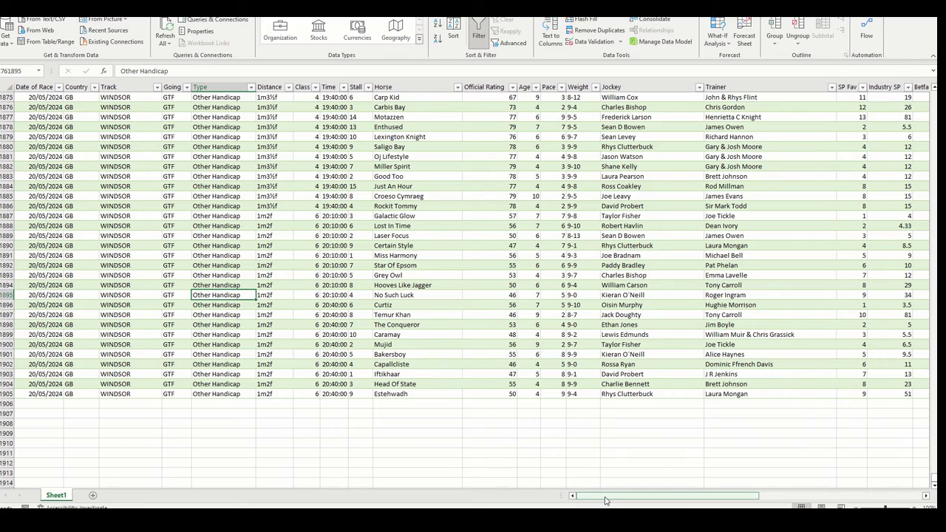
- Enter a 'Week' header in AI1 to extend the race table with a new column
left_click_drag(606, 501, 769, 503)
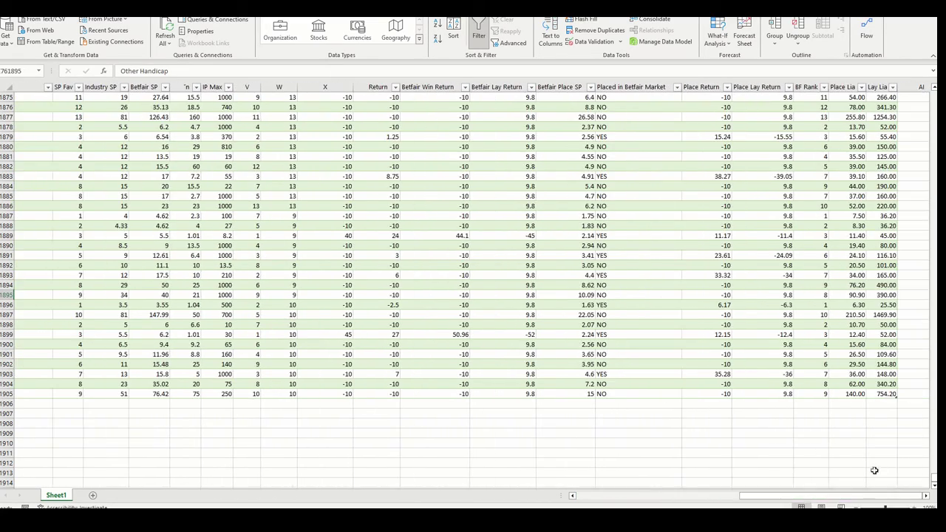
left_click_drag(933, 481, 921, 91)
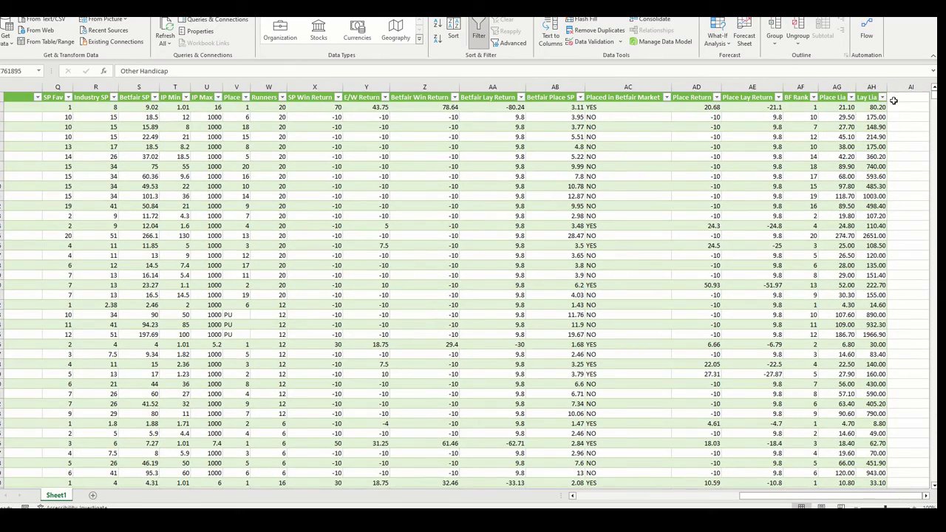
left_click(896, 99)
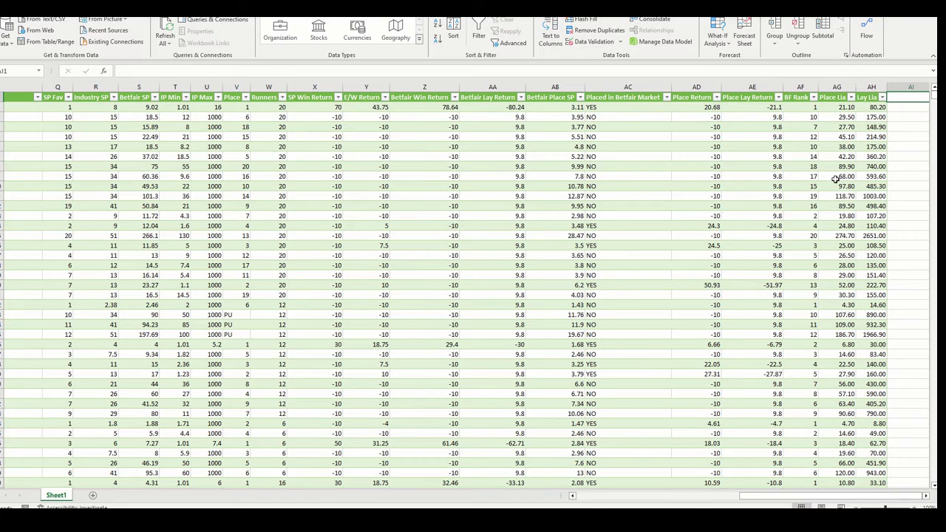
type("Week")
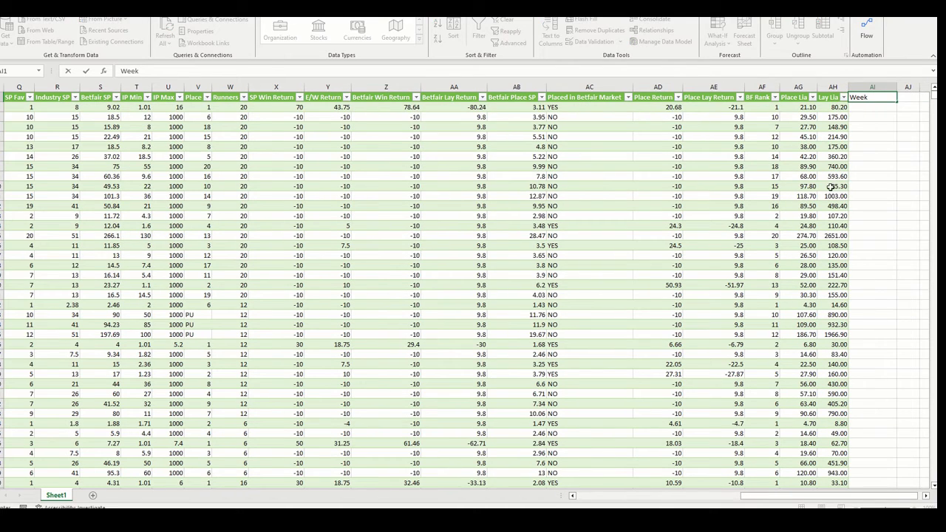
left_click(864, 115)
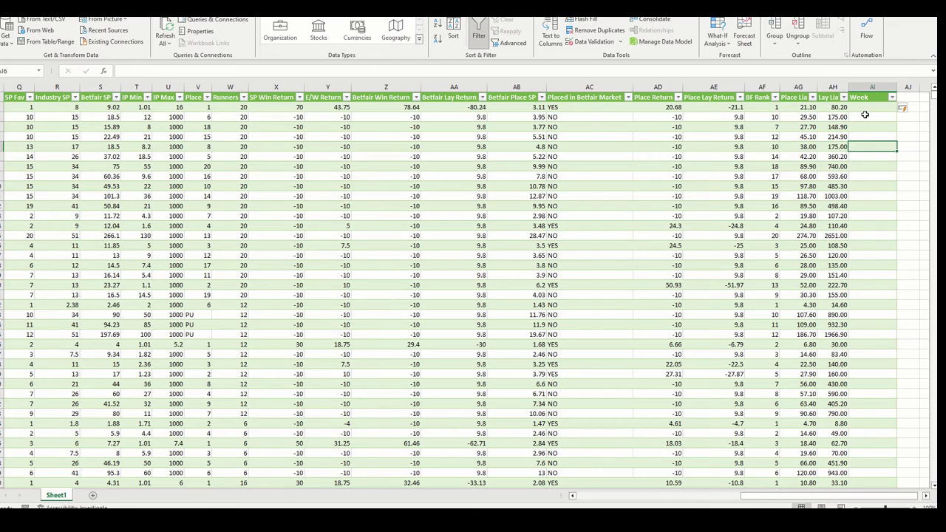
left_click(447, 68)
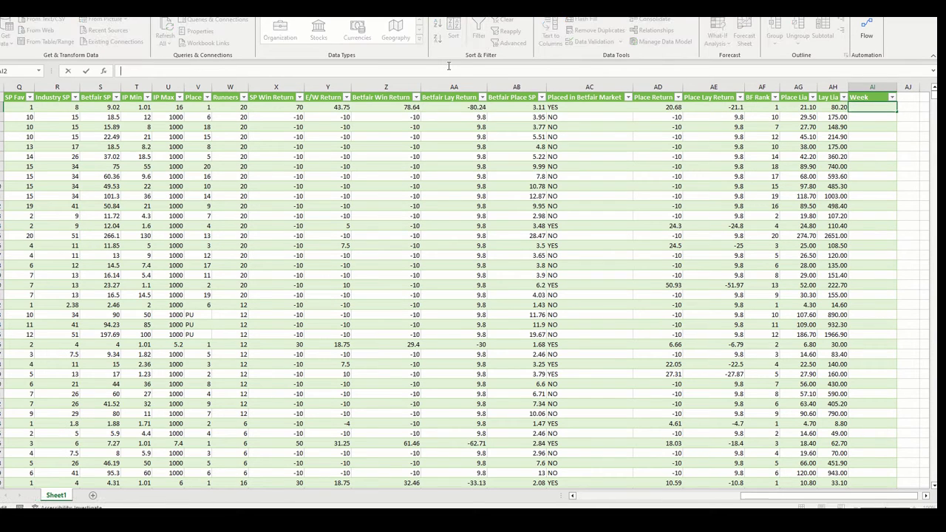
- Fill the Week column with =WEEKNUM([@[Date of Race]]), giving 21 for 20/05/2024 races
type("=we")
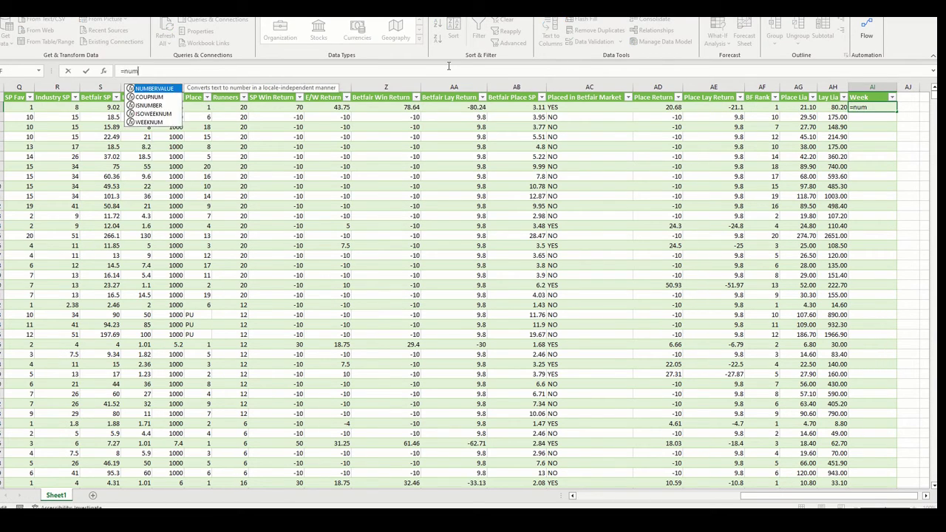
key("BackSpace")
key("BackSpace")
type("weeknum(")
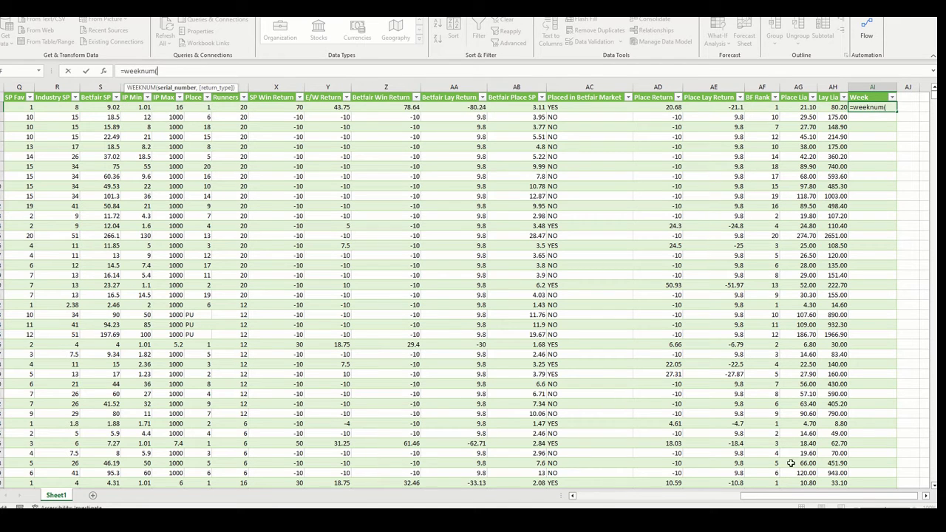
left_click_drag(787, 495, 623, 495)
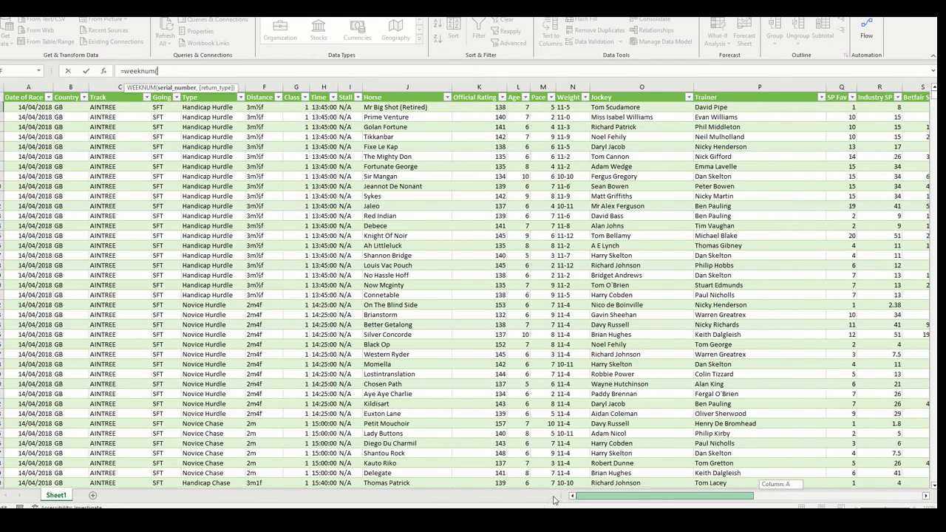
left_click(33, 109)
type(")")
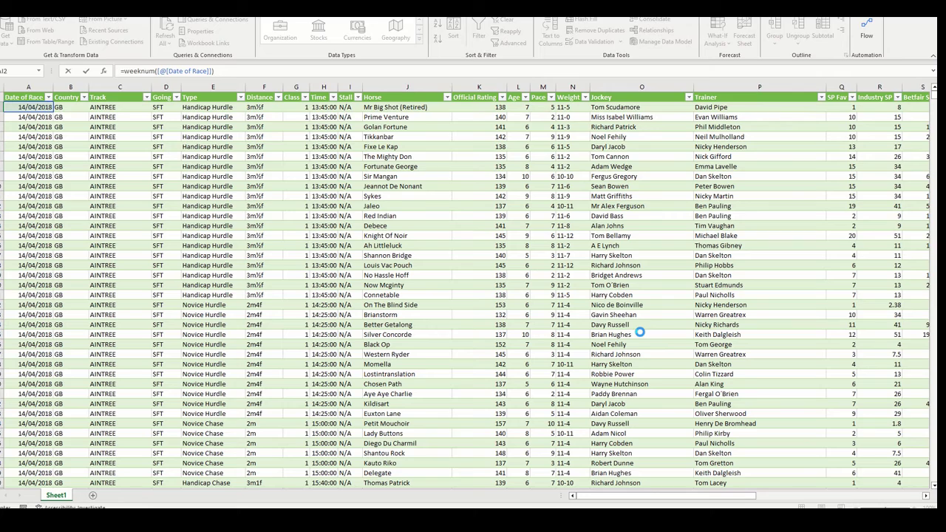
key("Return")
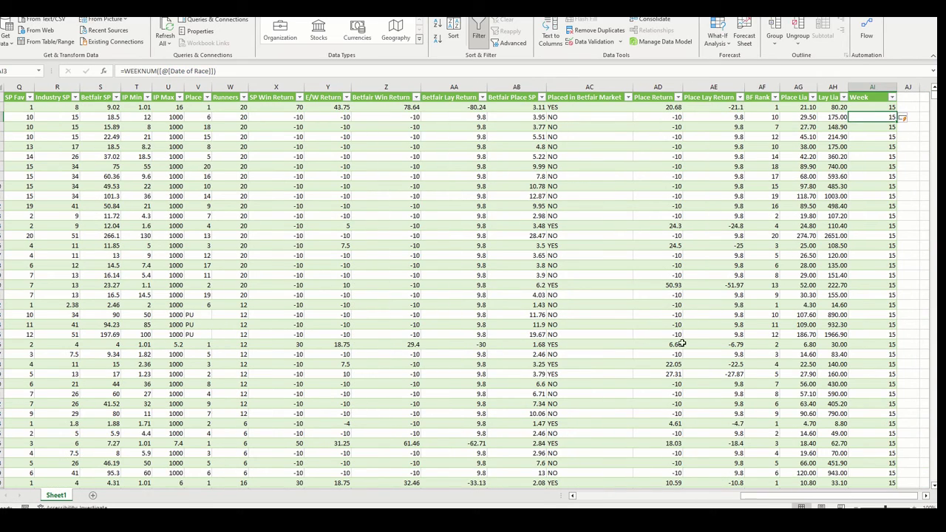
left_click_drag(926, 96, 924, 489)
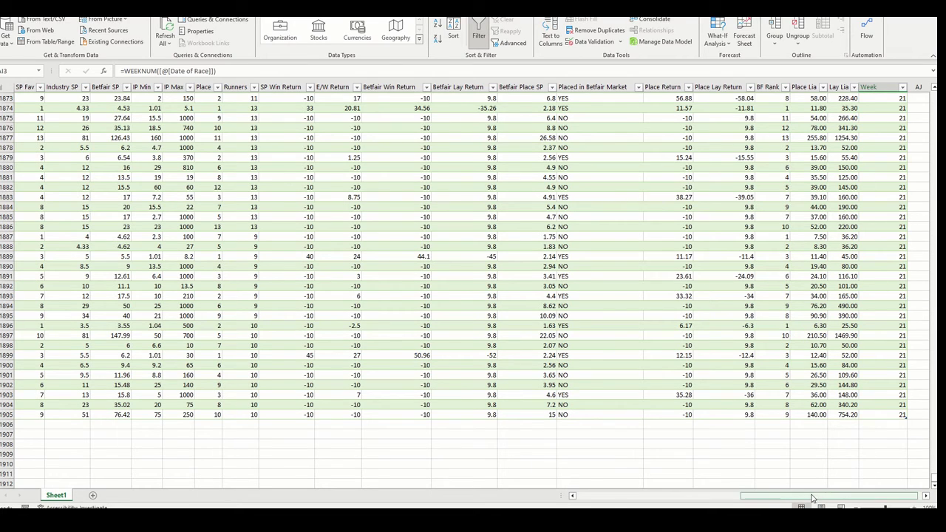
left_click_drag(811, 498, 647, 498)
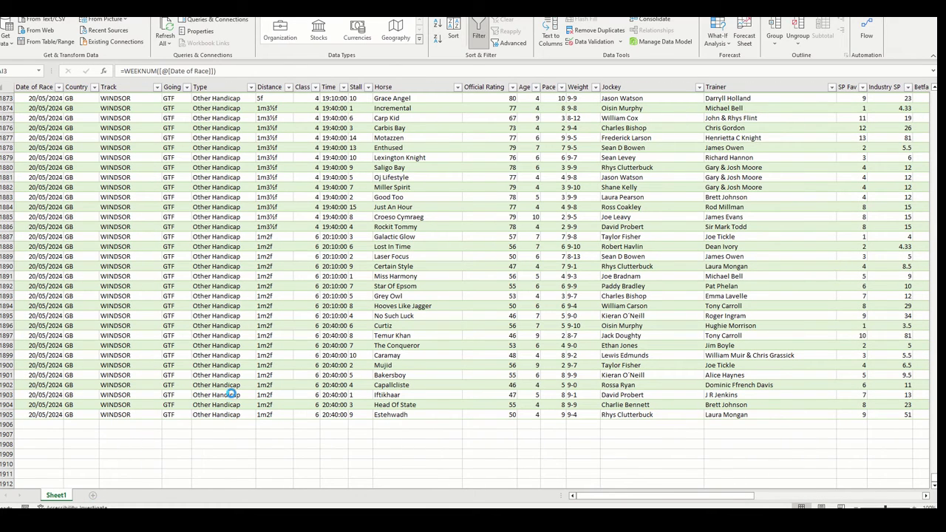
- Add Sheet2 and create PivotTable1 at Sheet2!$A$1 from the whole Years table
key("shift+F11")
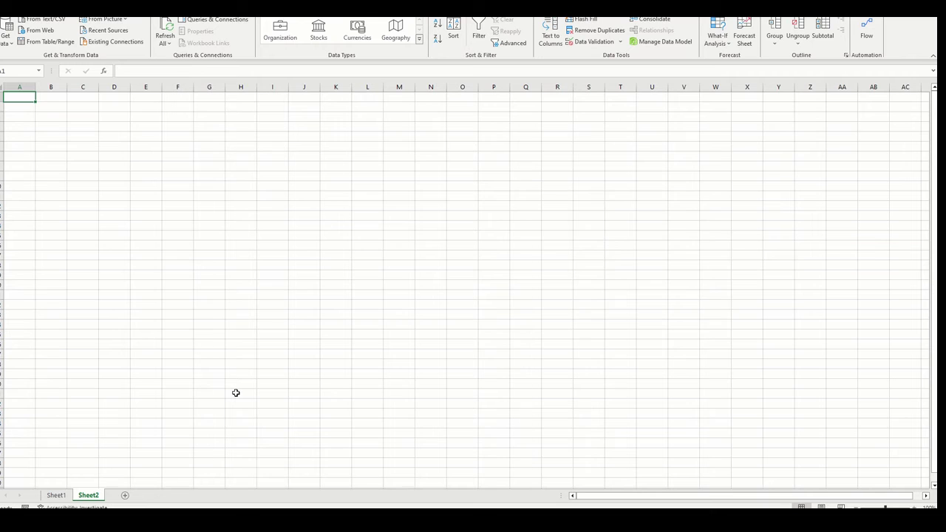
left_click(59, 7)
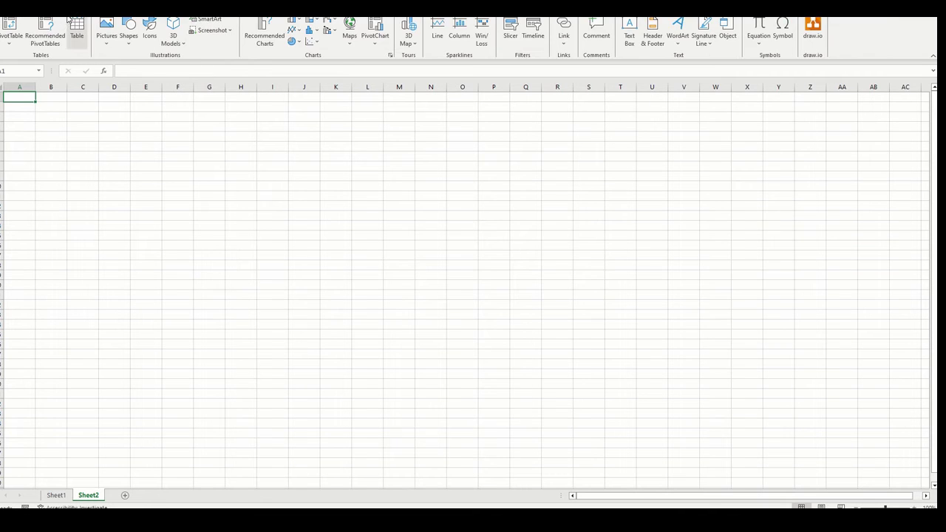
left_click(9, 28)
left_click(38, 70)
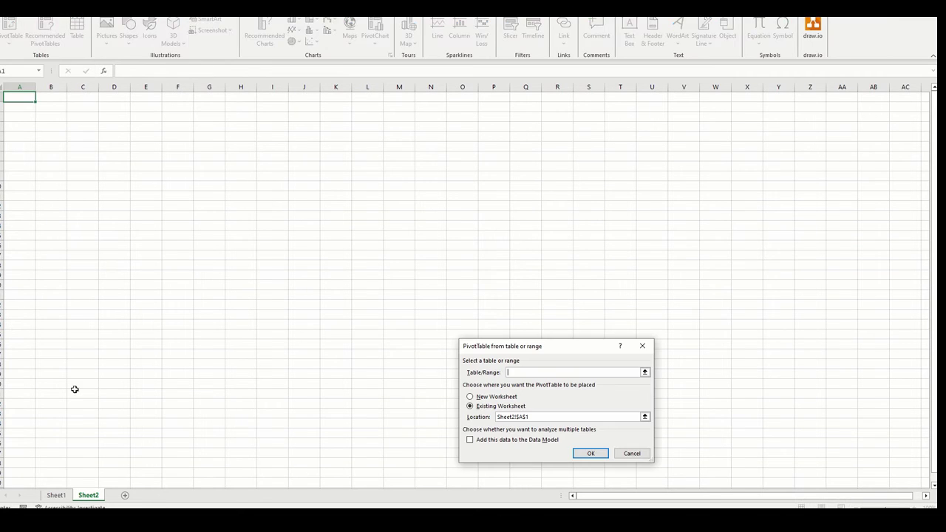
left_click(57, 495)
left_click(44, 87)
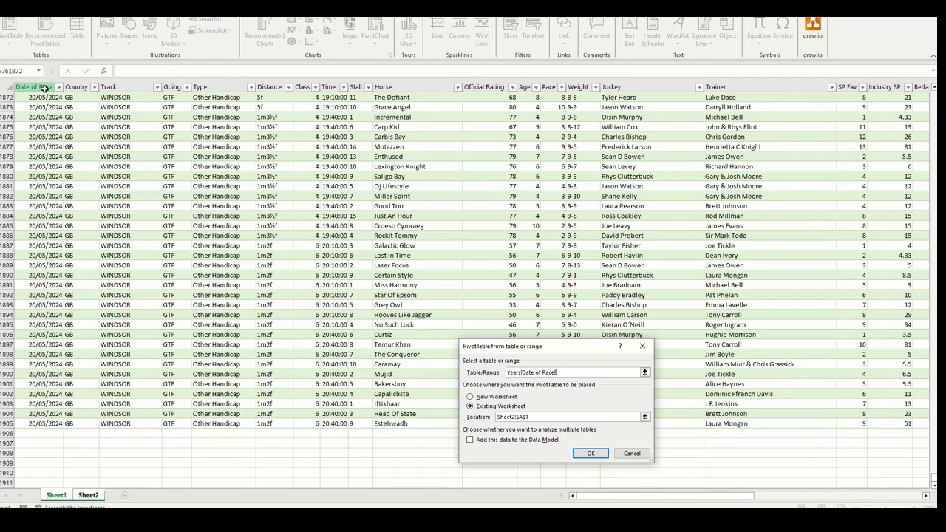
key("ctrl+shift+Right")
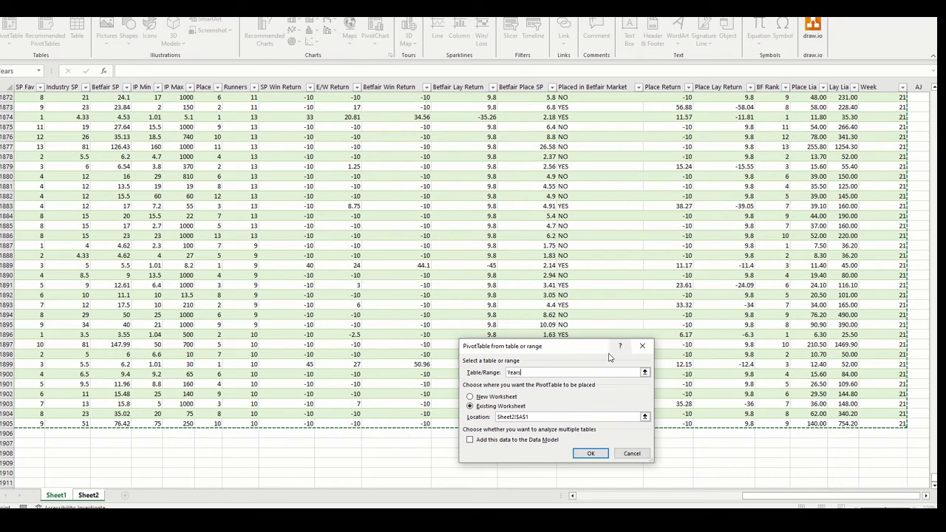
left_click(591, 452)
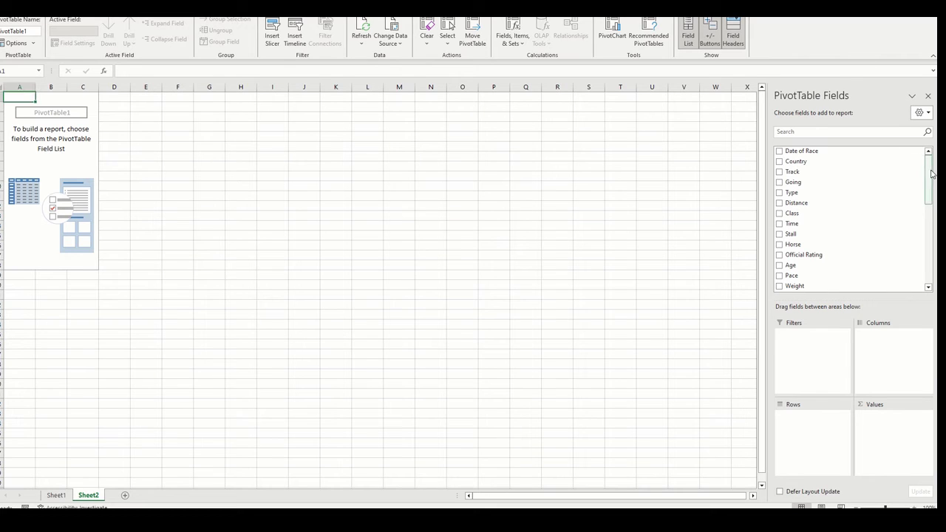
- Set the pivot to sum Place Return with BF Rank rows and Week columns
scroll(812, 281, "down", 10)
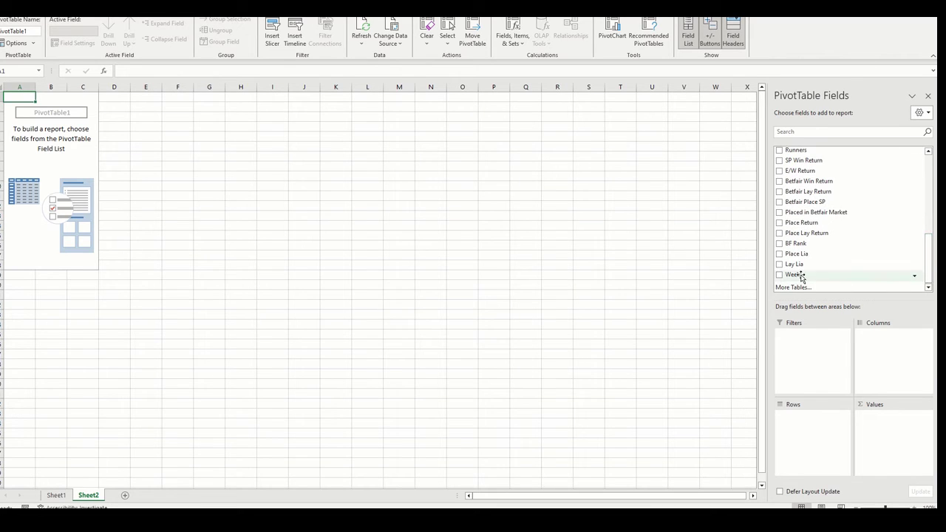
left_click_drag(801, 274, 877, 356)
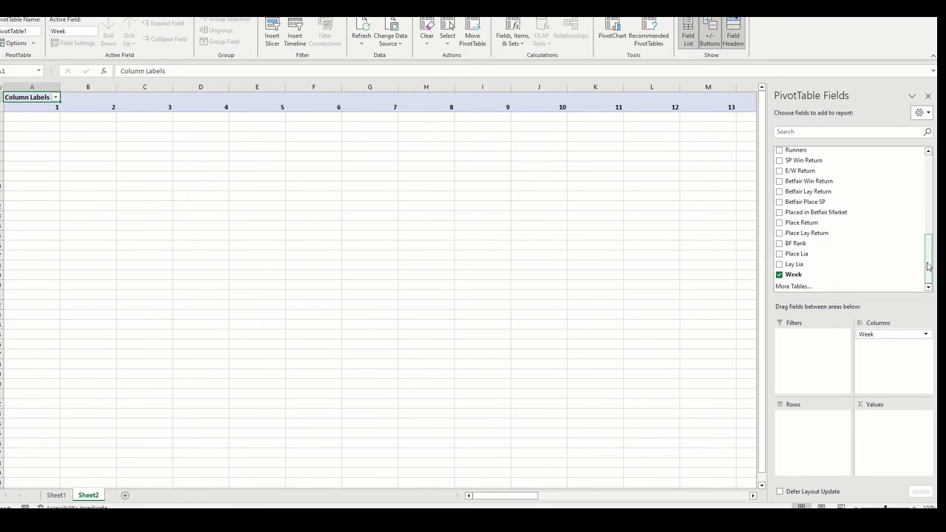
mouse_move(924, 265)
left_mouse_down()
mouse_move(924, 177)
mouse_move(924, 264)
left_mouse_up()
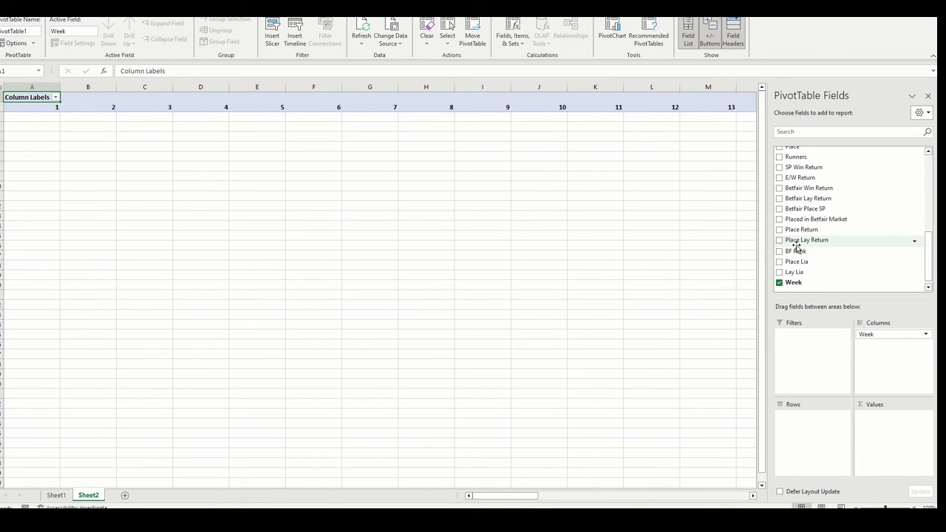
left_click_drag(794, 250, 810, 431)
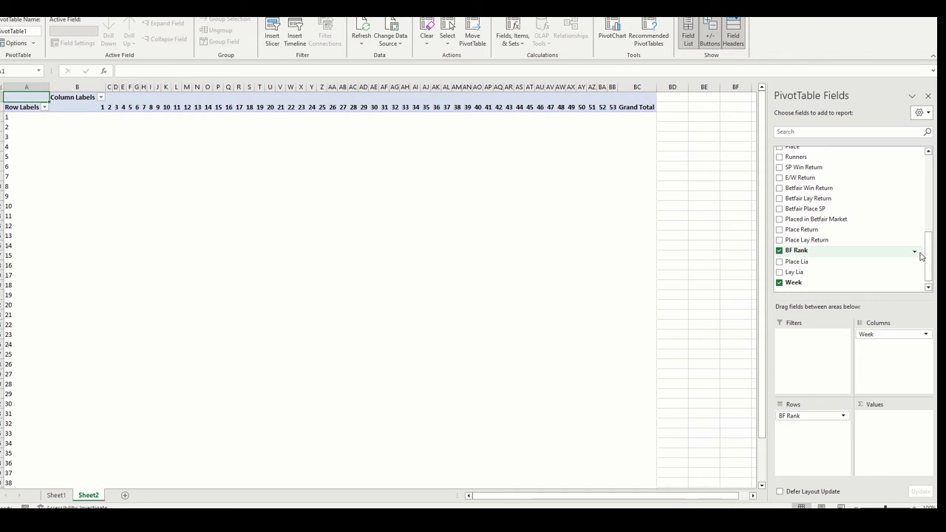
mouse_move(929, 260)
left_mouse_down()
mouse_move(928, 184)
mouse_move(929, 241)
left_mouse_up()
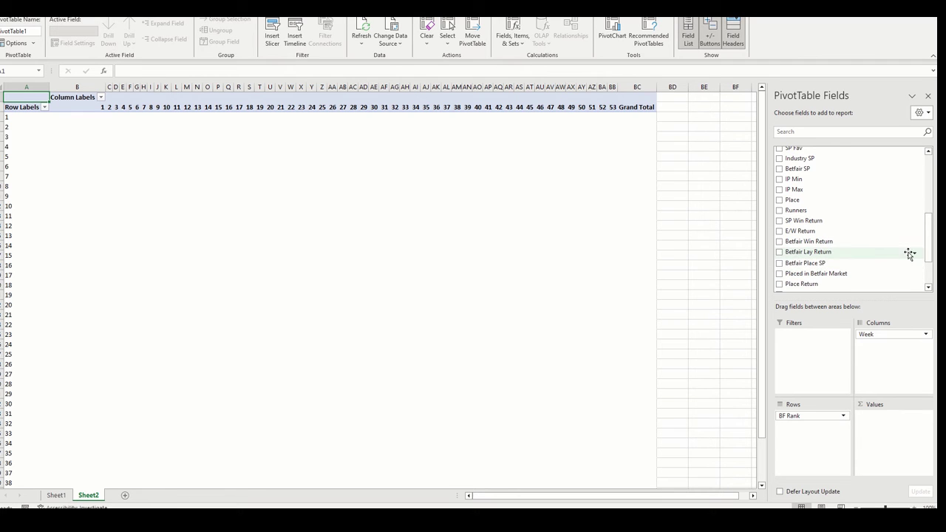
left_click_drag(927, 249, 926, 258)
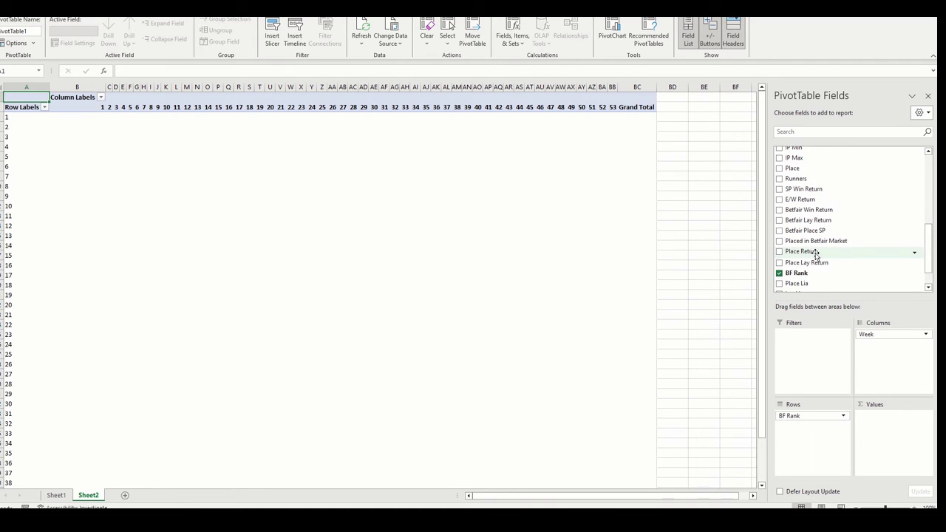
left_click_drag(814, 251, 885, 429)
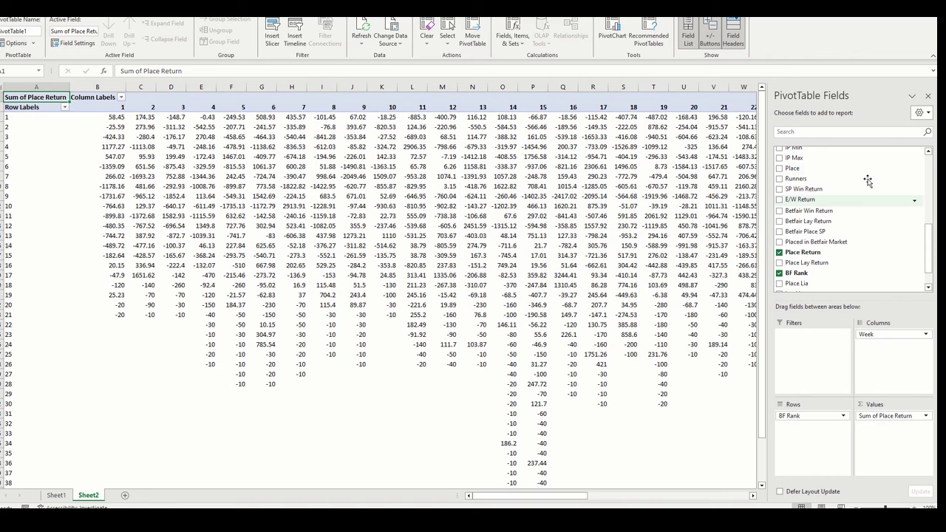
left_click(927, 95)
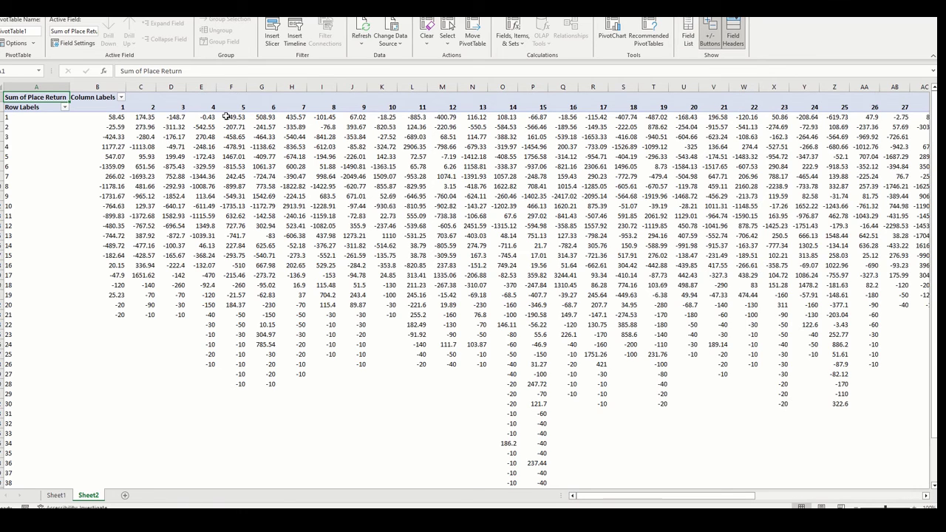
left_click(272, 33)
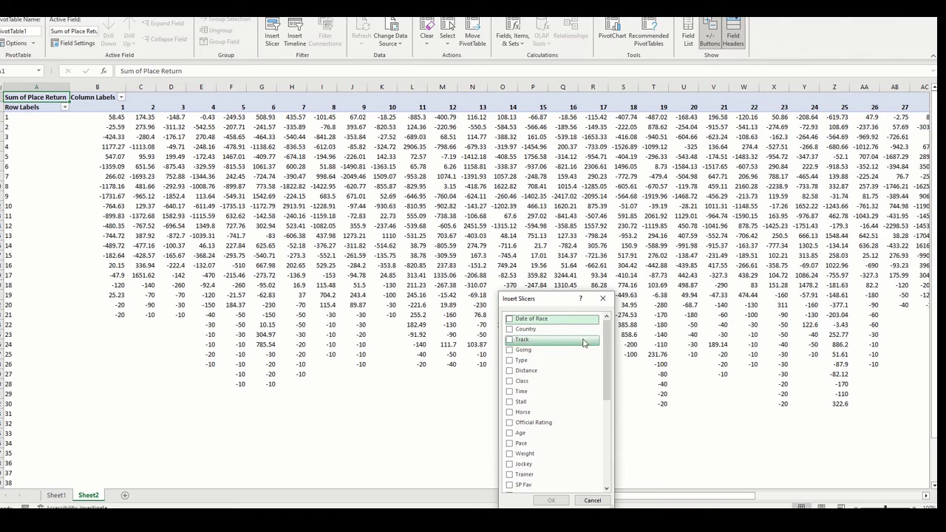
- Insert a Track slicer and filter to PUNCHESTOWN, giving a -7533.94 Place Return total
left_click(510, 340)
left_click(539, 499)
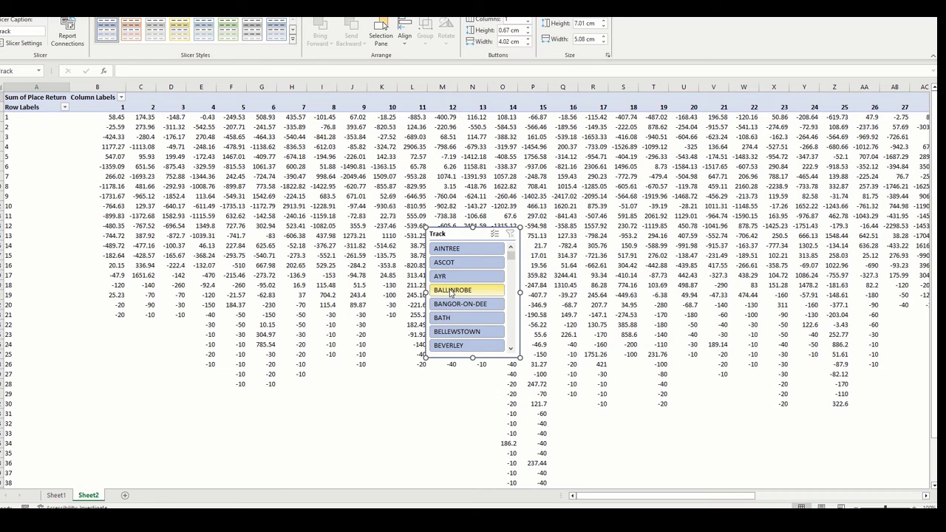
left_click_drag(511, 259, 510, 323)
left_click(477, 332)
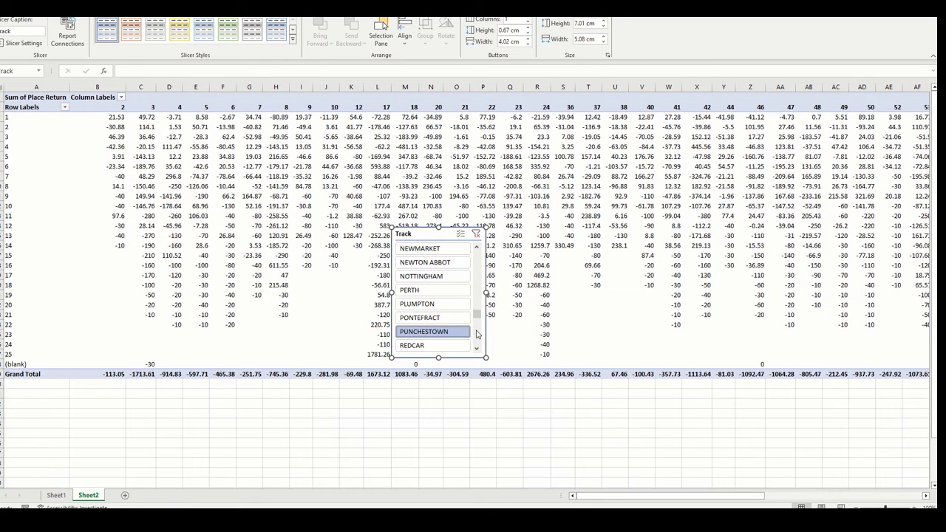
left_click_drag(114, 117, 872, 374)
- Format Place Return values as £ currency, two decimals, red minus negatives; move the Track slicer below the pivot
right_click(872, 375)
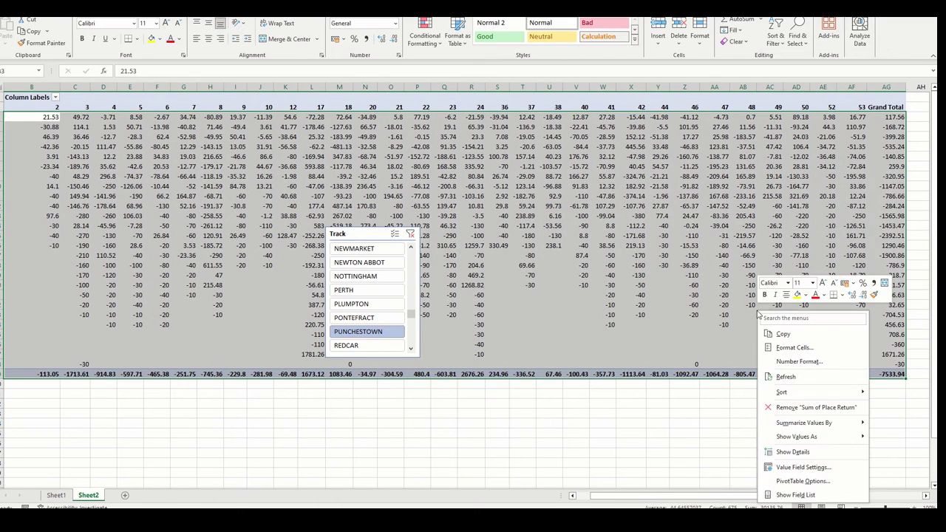
left_click(818, 362)
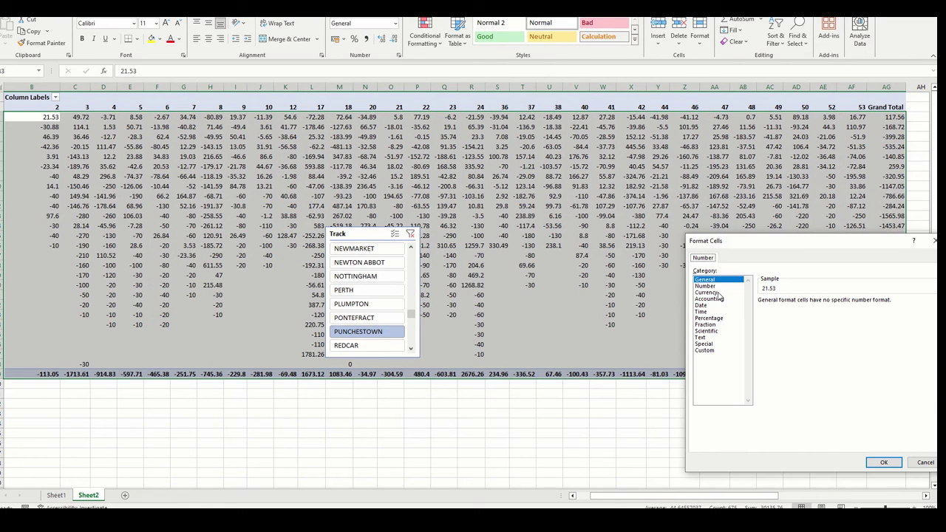
left_click(718, 286)
left_click(725, 293)
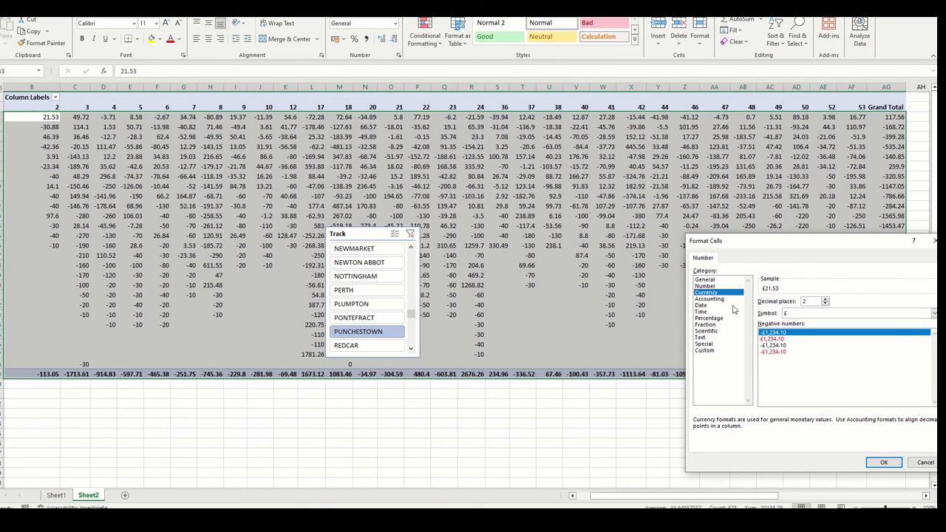
left_click(770, 351)
left_click(883, 461)
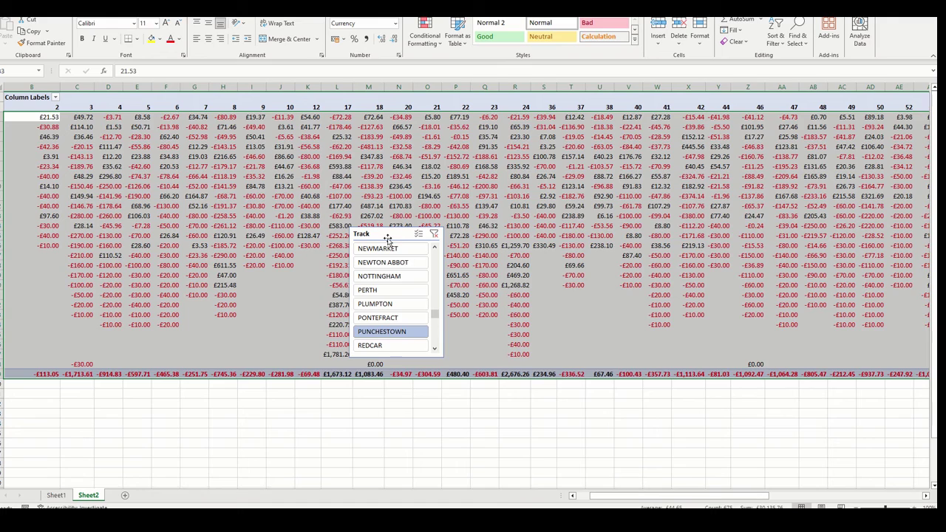
left_click_drag(387, 238, 57, 391)
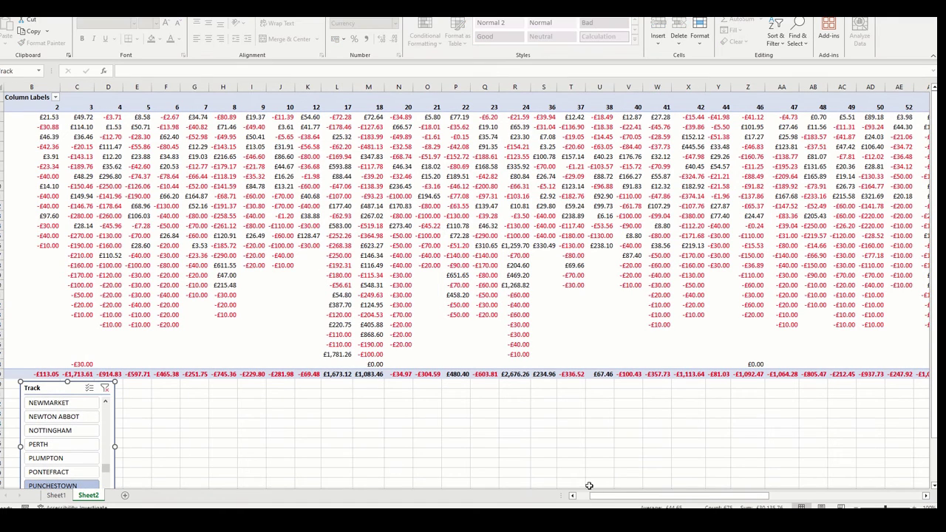
left_click_drag(588, 489, 576, 489)
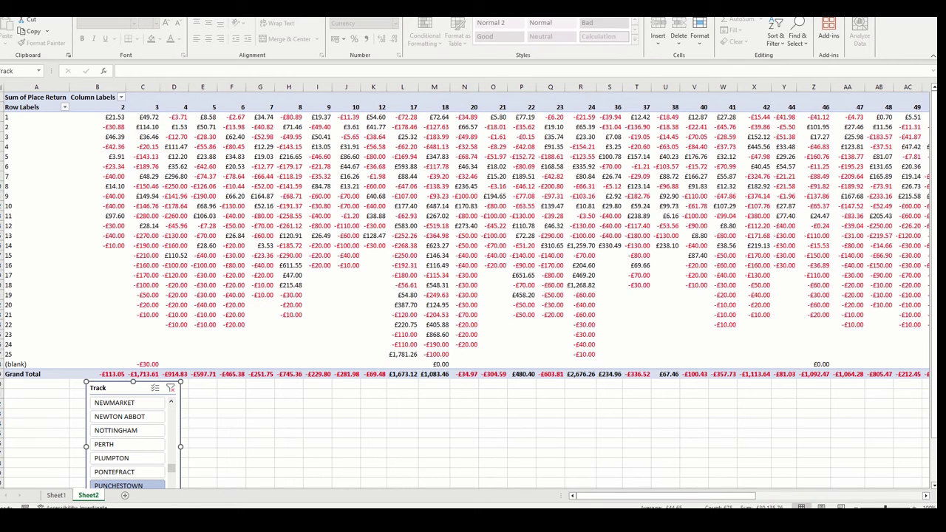
left_click(214, 9)
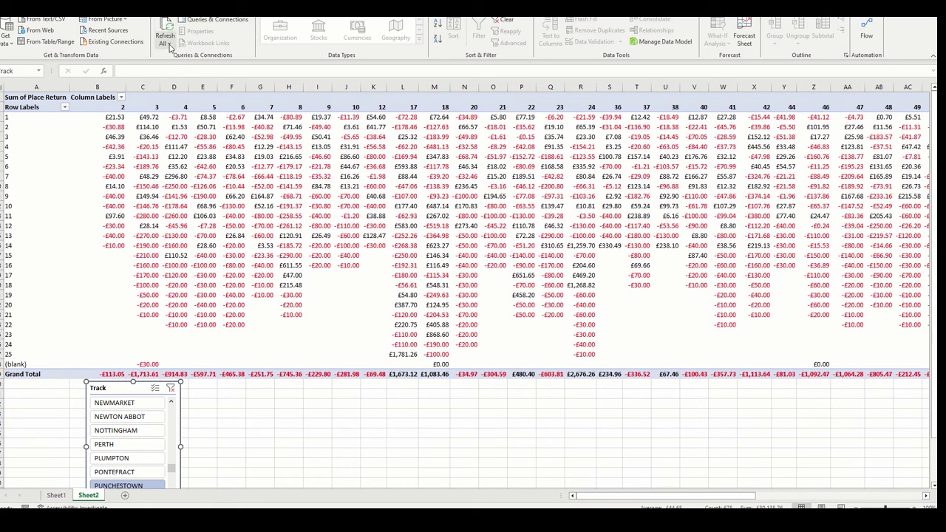
left_click(292, 97)
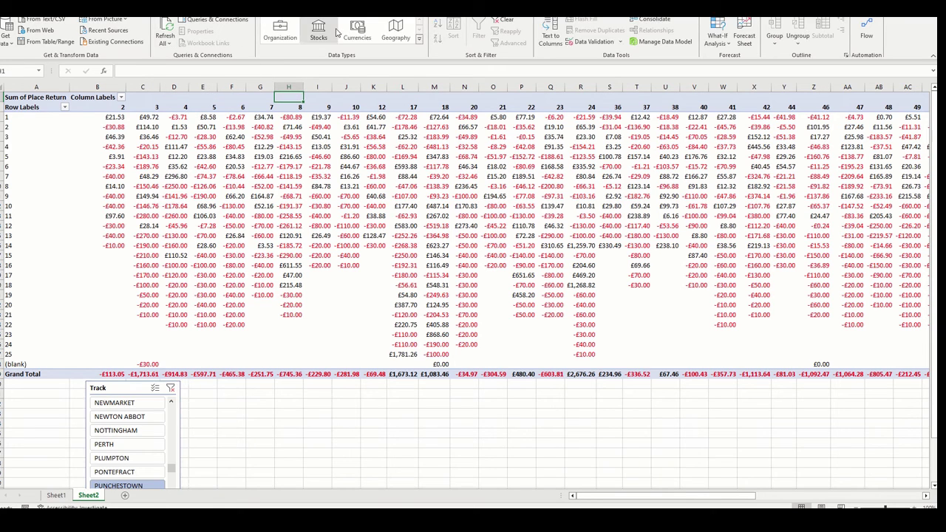
left_click(362, 9)
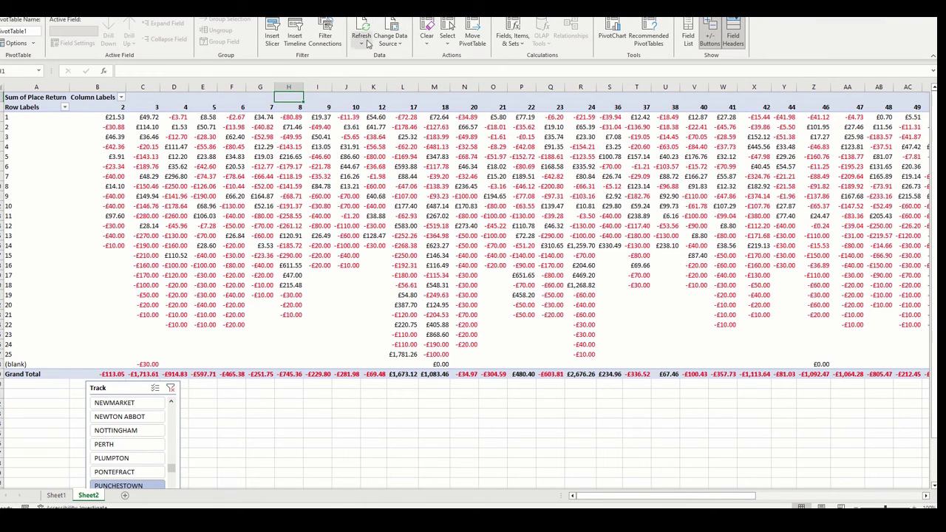
left_click(362, 43)
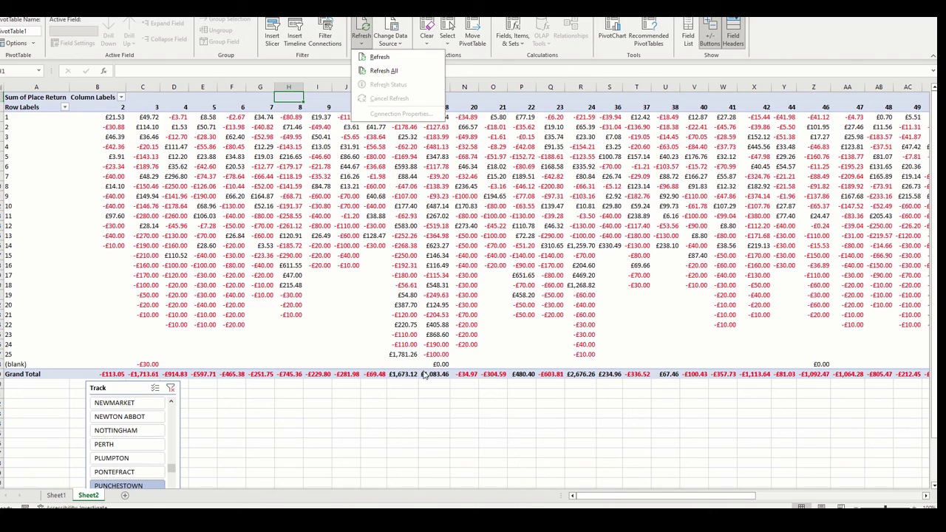
left_click(459, 419)
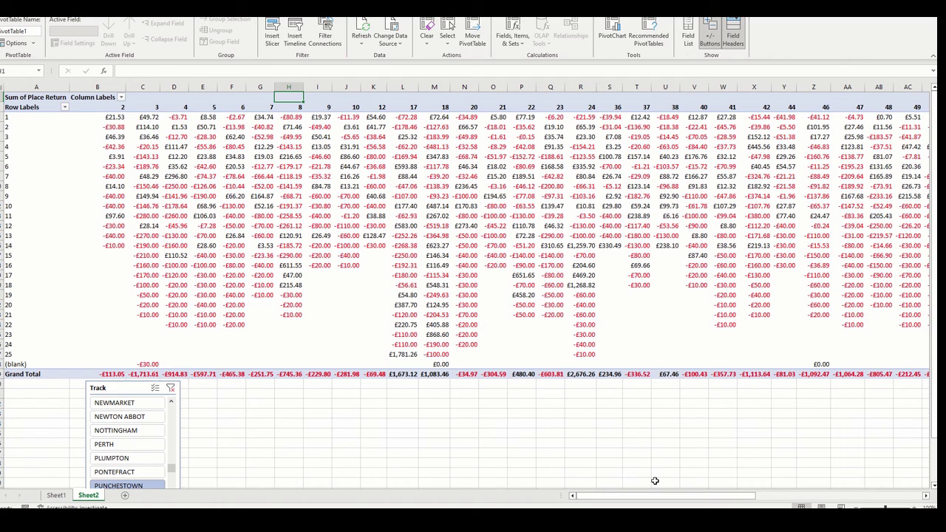
left_click_drag(641, 496, 402, 478)
left_click(56, 495)
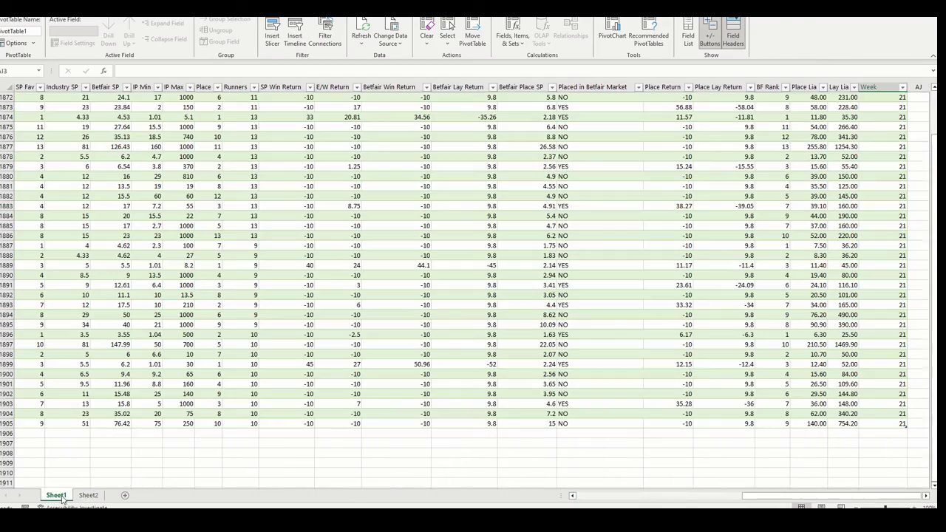
left_click_drag(776, 495, 564, 496)
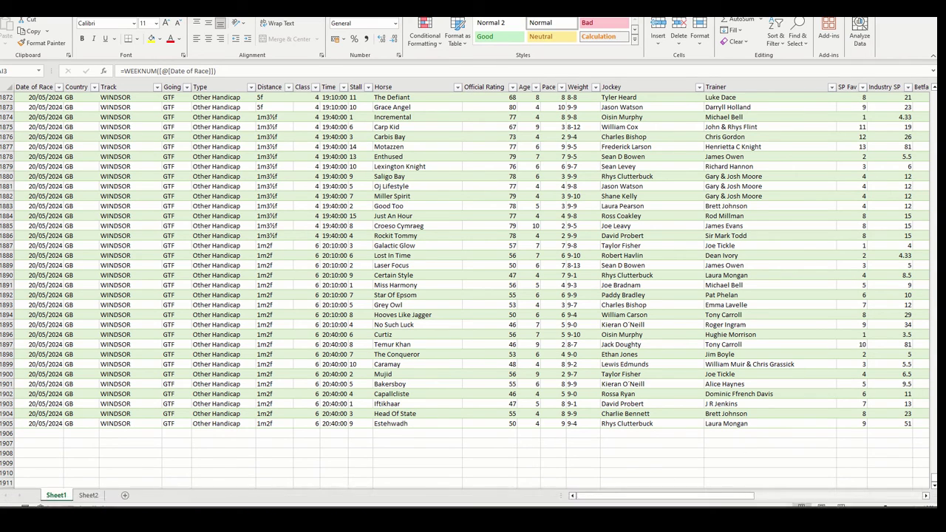
left_click(419, 447)
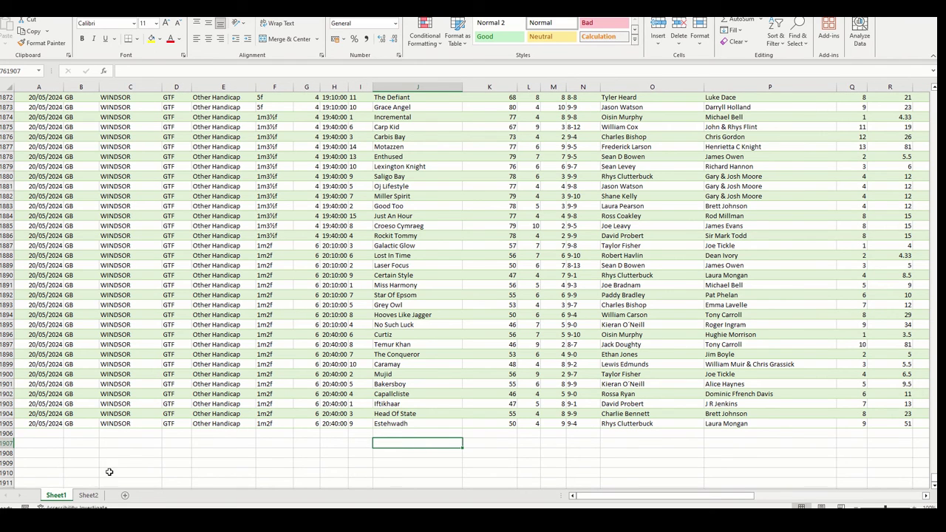
left_click(89, 495)
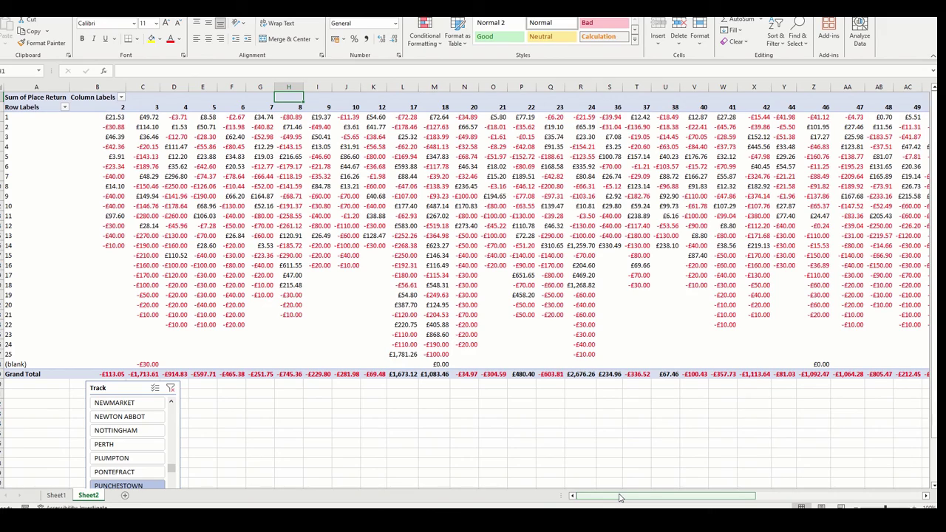
left_click_drag(620, 497, 577, 490)
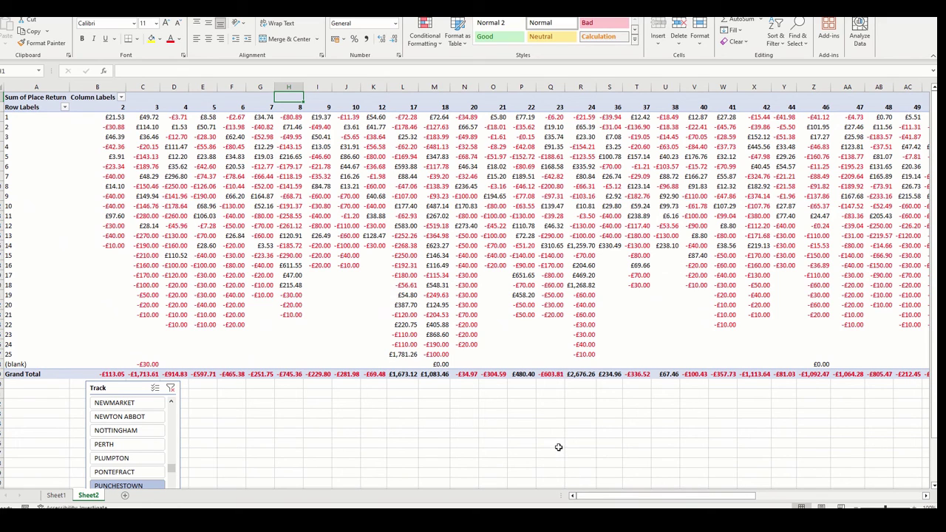